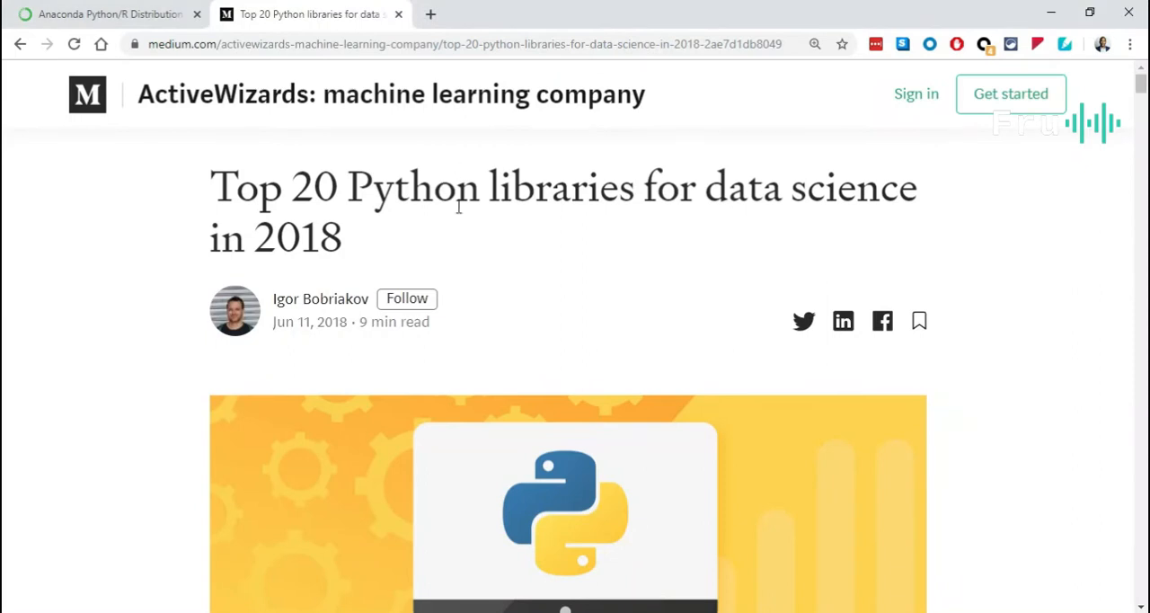
Examine the core libraries section of the article on top Python data science libraries, from NumPy through StatsModels.
{"action": "scroll", "coordinate": [482, 263], "scroll_direction": "down", "scroll_amount": 10}
{"action": "scroll", "coordinate": [492, 288], "scroll_direction": "down", "scroll_amount": 5}
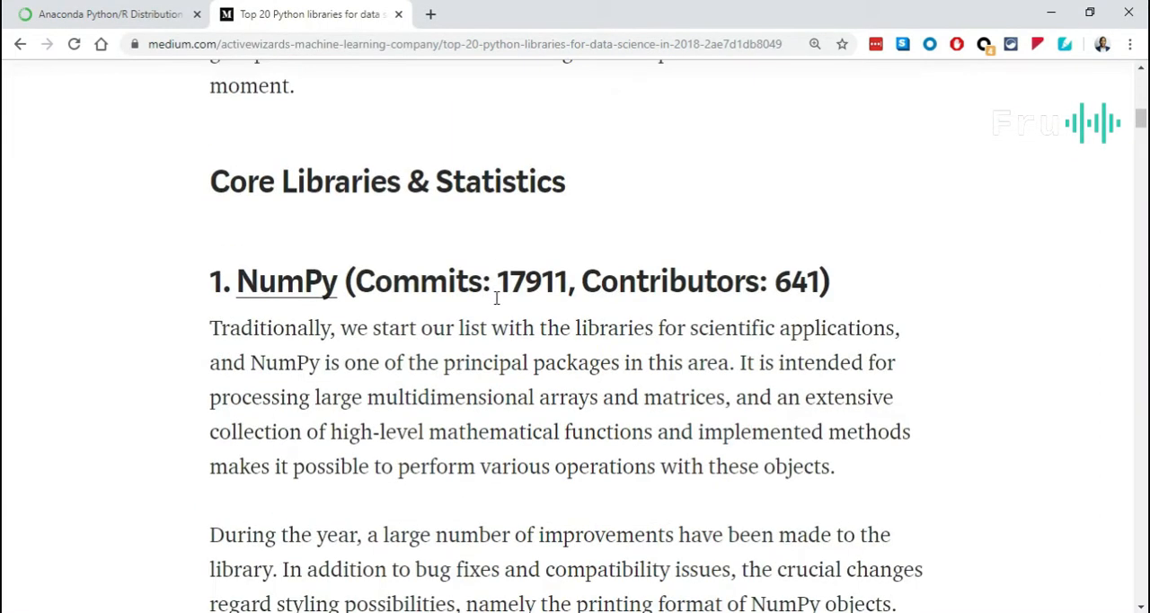
{"action": "scroll", "coordinate": [504, 329], "scroll_direction": "down", "scroll_amount": 8}
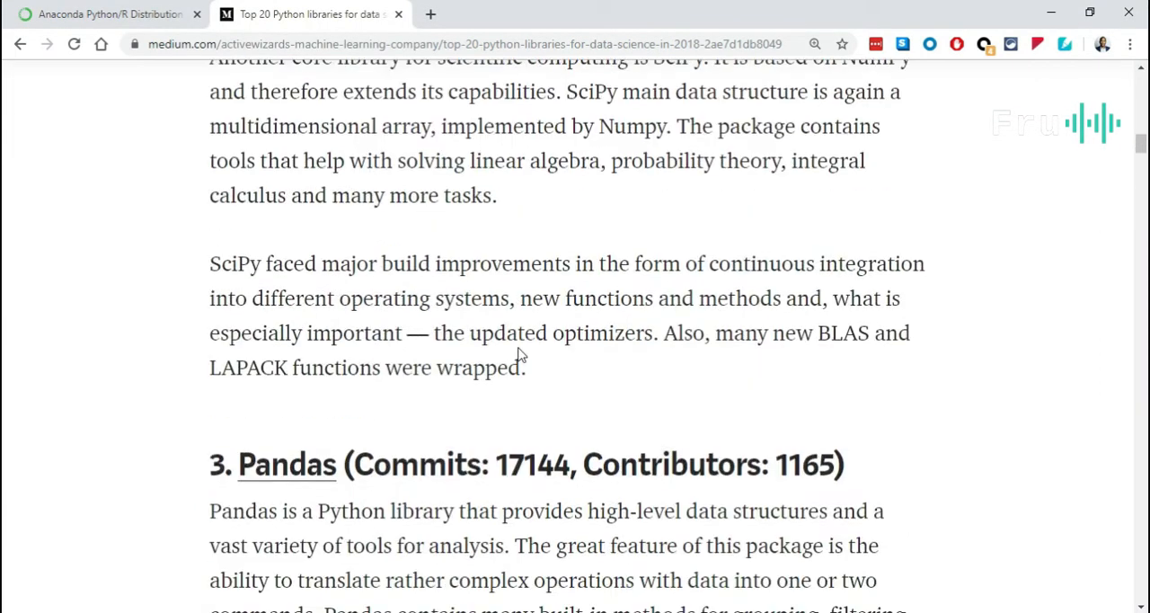
{"action": "scroll", "coordinate": [521, 355], "scroll_direction": "down", "scroll_amount": 5}
{"action": "scroll", "coordinate": [479, 328], "scroll_direction": "down", "scroll_amount": 5}
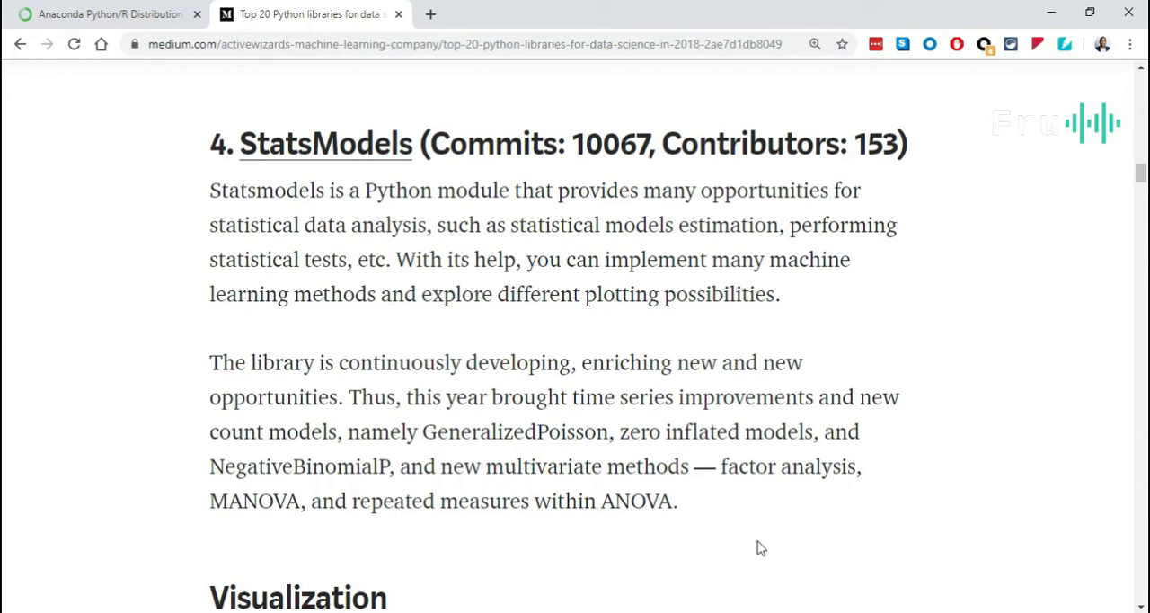
{"action": "key", "text": "alt+Tab"}
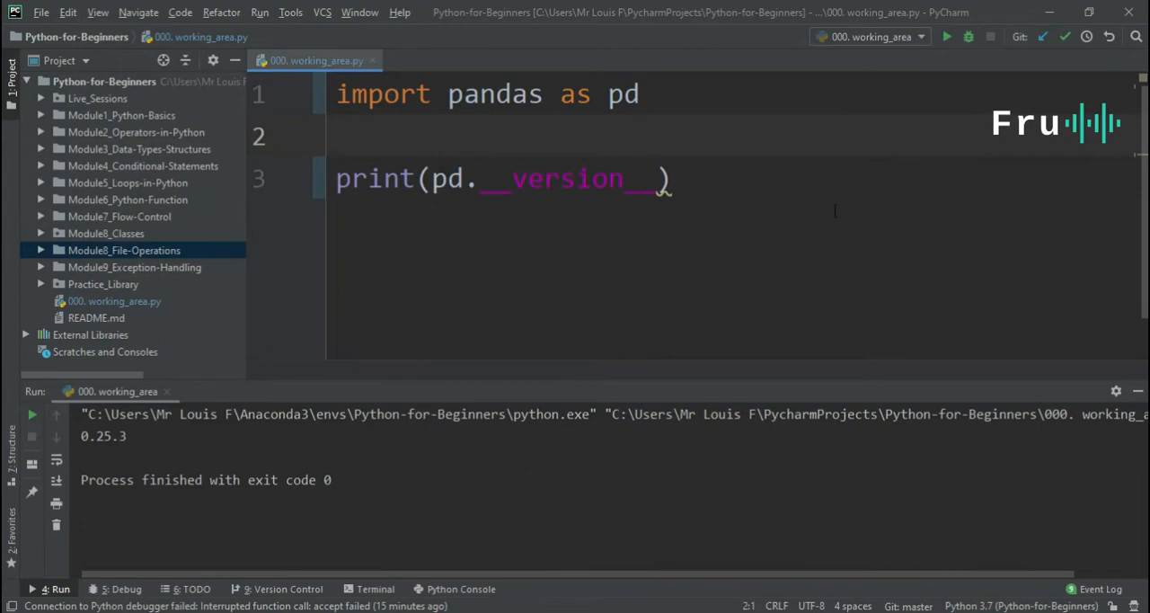
{"action": "left_click", "coordinate": [1050, 13]}
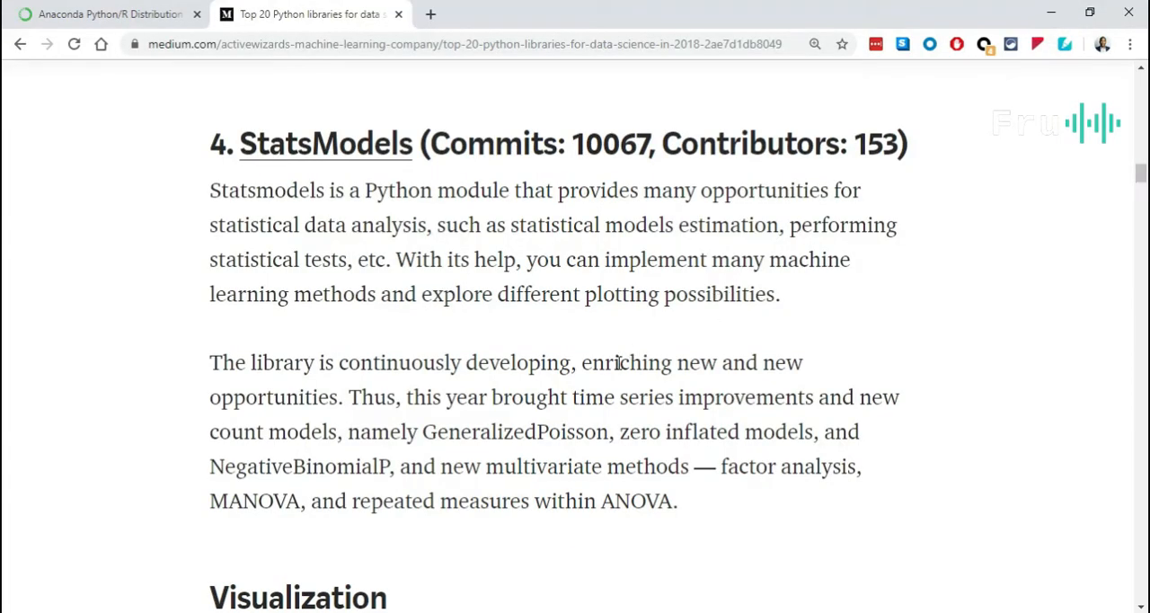
{"action": "scroll", "coordinate": [620, 355], "scroll_direction": "up", "scroll_amount": 5}
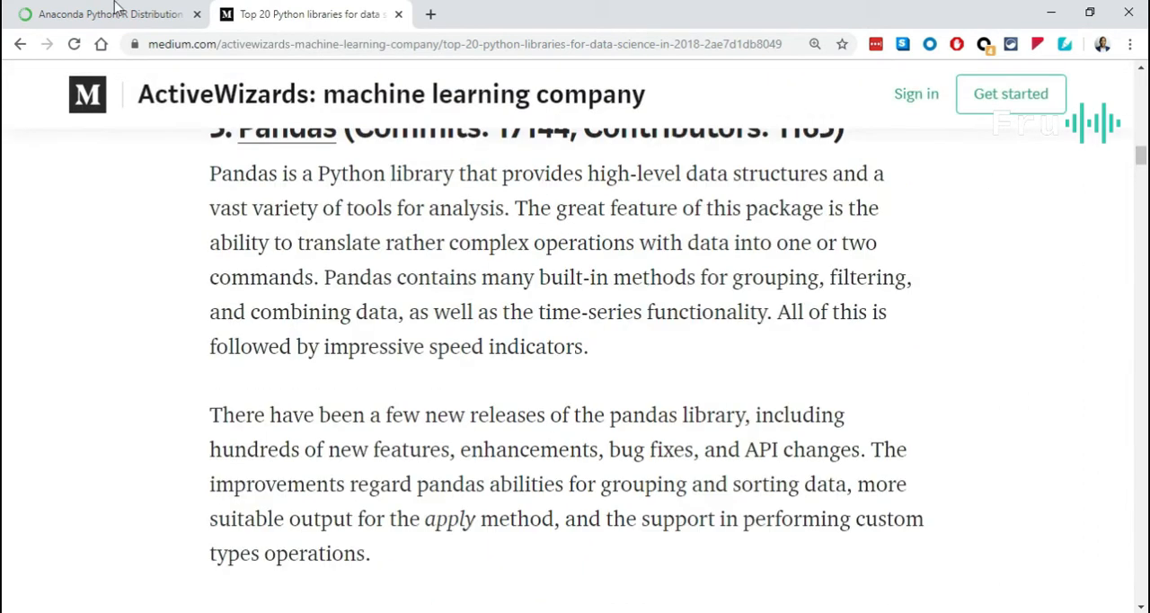
Examine the Windows installer options for Python 3.7 and 2.7 on the Anaconda Distribution page.
{"action": "left_click", "coordinate": [65, 9]}
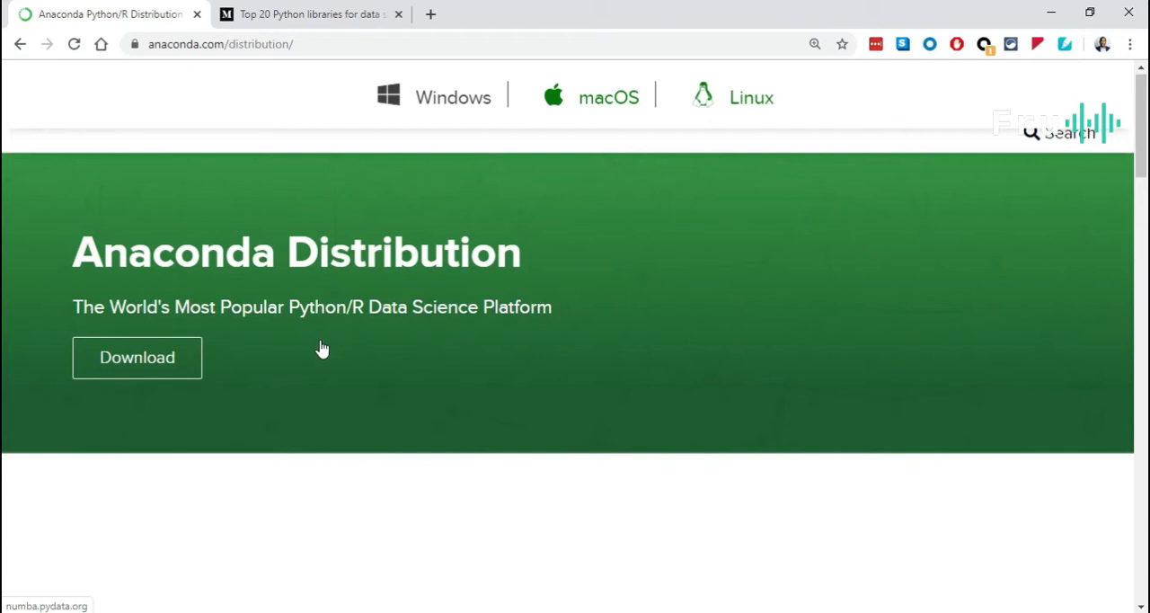
{"action": "scroll", "coordinate": [320, 353], "scroll_direction": "down", "scroll_amount": 5}
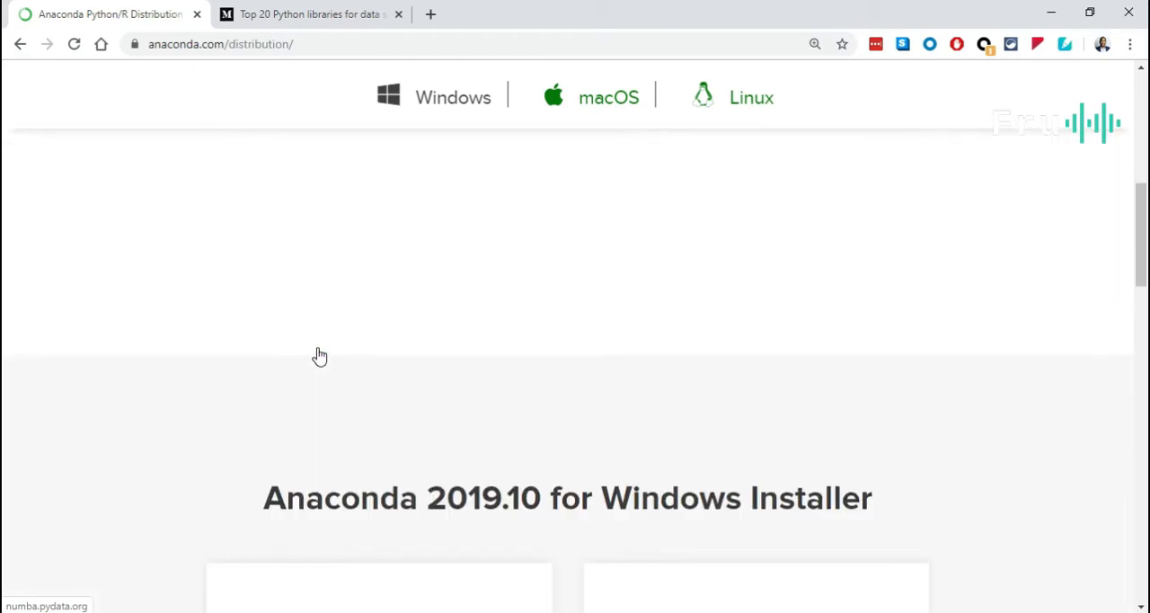
{"action": "scroll", "coordinate": [320, 355], "scroll_direction": "down", "scroll_amount": 5}
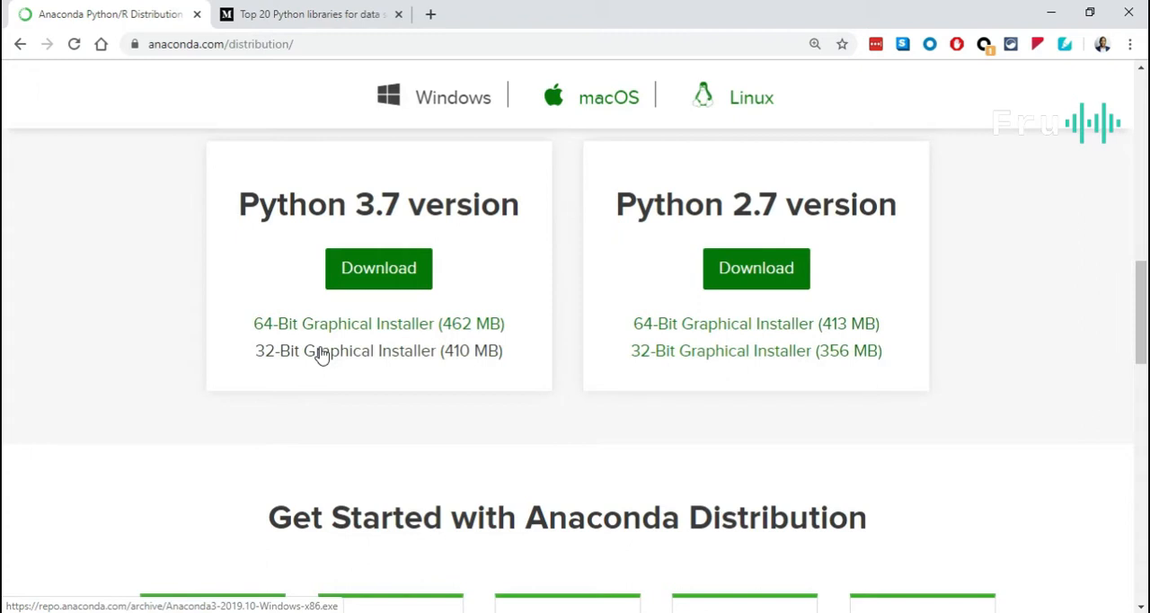
{"action": "scroll", "coordinate": [321, 352], "scroll_direction": "up", "scroll_amount": 5, "text": "ctrl"}
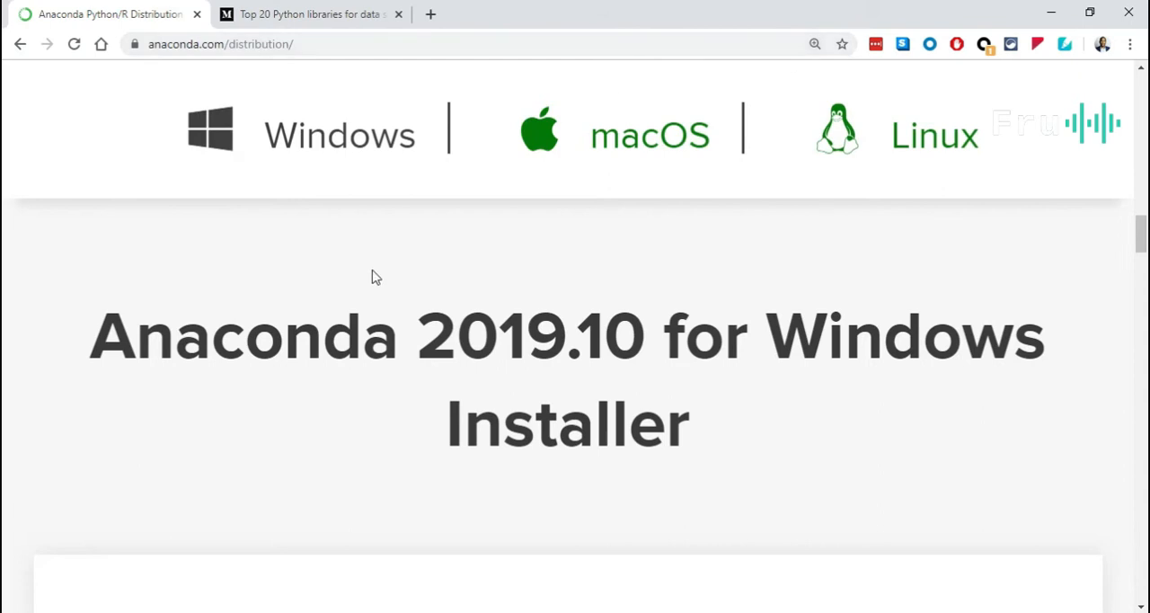
{"action": "scroll", "coordinate": [374, 271], "scroll_direction": "down", "scroll_amount": 2, "text": "ctrl"}
{"action": "scroll", "coordinate": [375, 295], "scroll_direction": "down", "scroll_amount": 1}
{"action": "scroll", "coordinate": [379, 296], "scroll_direction": "down", "scroll_amount": 4, "text": "ctrl"}
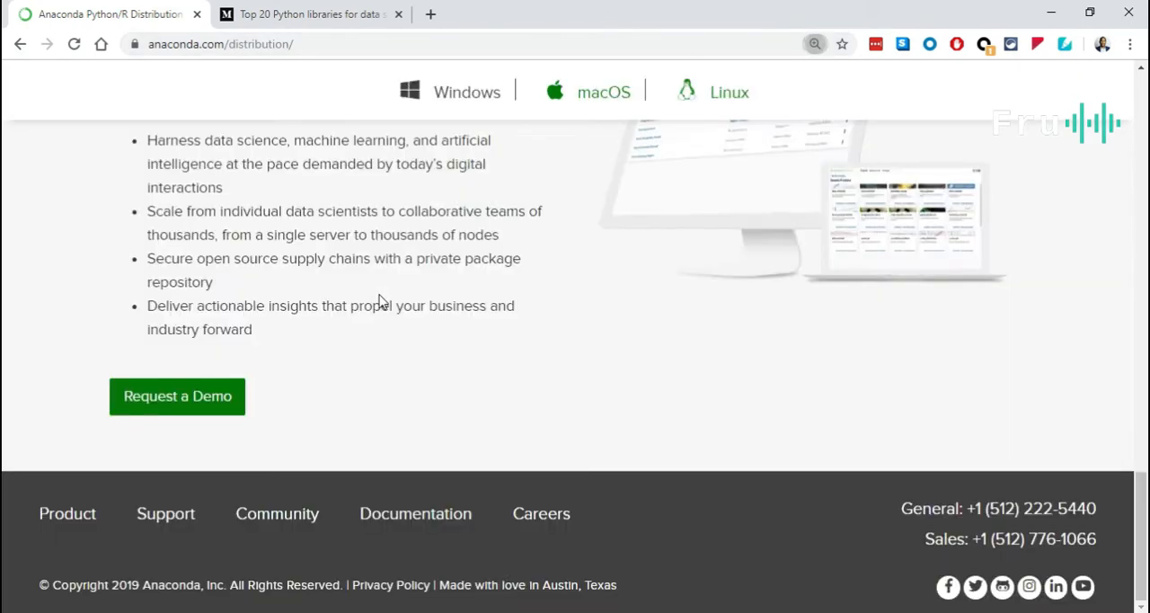
{"action": "scroll", "coordinate": [381, 297], "scroll_direction": "up", "scroll_amount": 1}
{"action": "scroll", "coordinate": [383, 306], "scroll_direction": "up", "scroll_amount": 10}
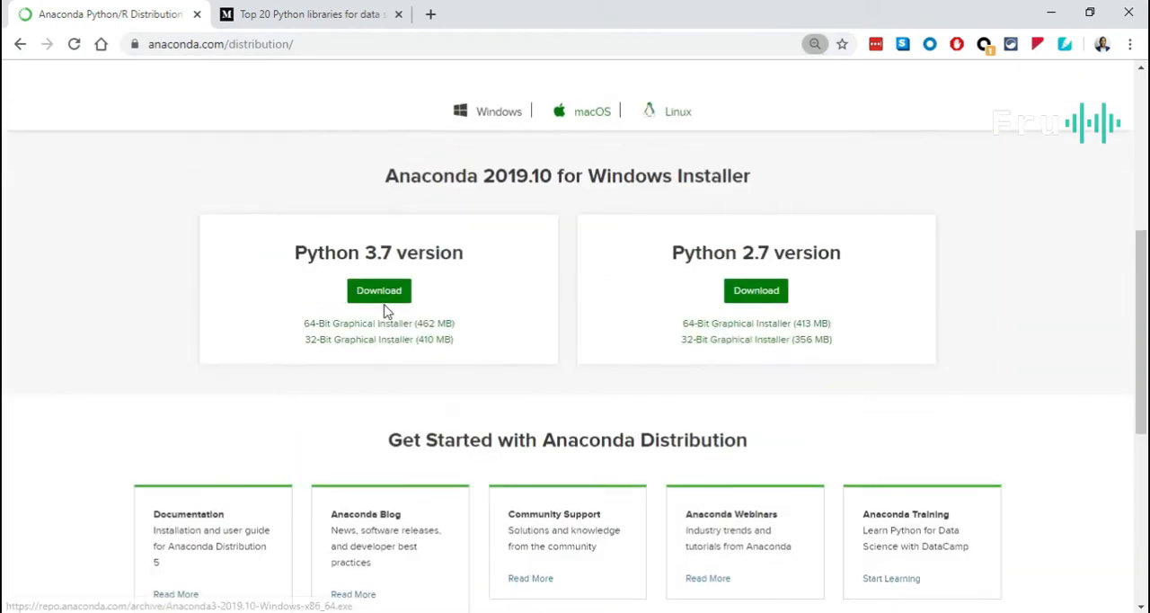
{"action": "scroll", "coordinate": [386, 323], "scroll_direction": "down", "scroll_amount": 3}
{"action": "scroll", "coordinate": [388, 333], "scroll_direction": "down", "scroll_amount": 2}
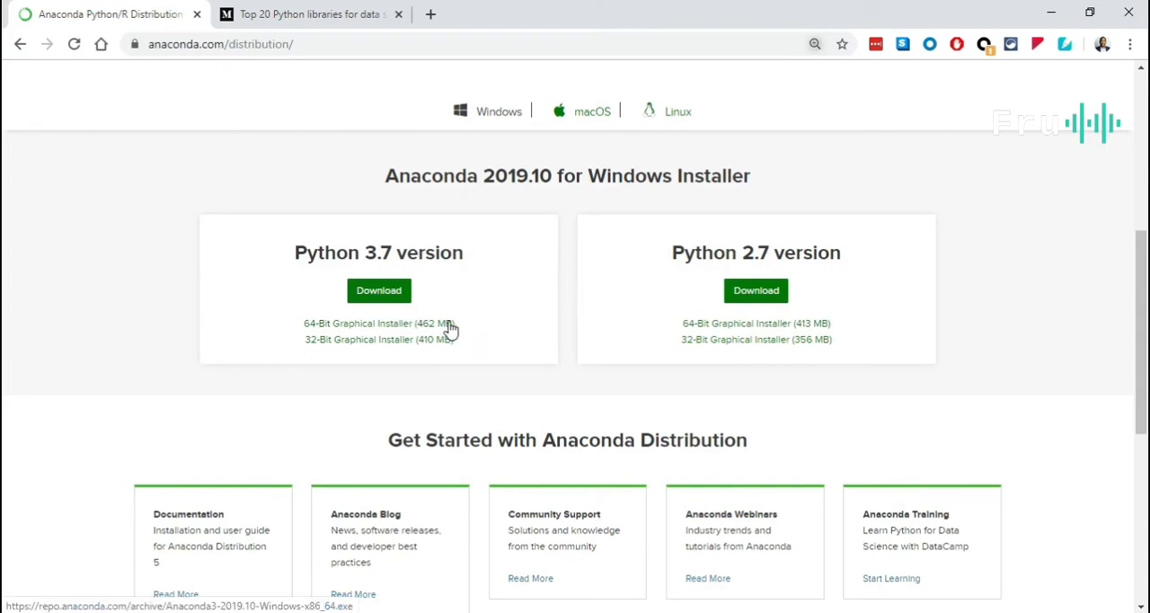
{"action": "scroll", "coordinate": [449, 327], "scroll_direction": "up", "scroll_amount": 4}
{"action": "left_click", "coordinate": [496, 303]}
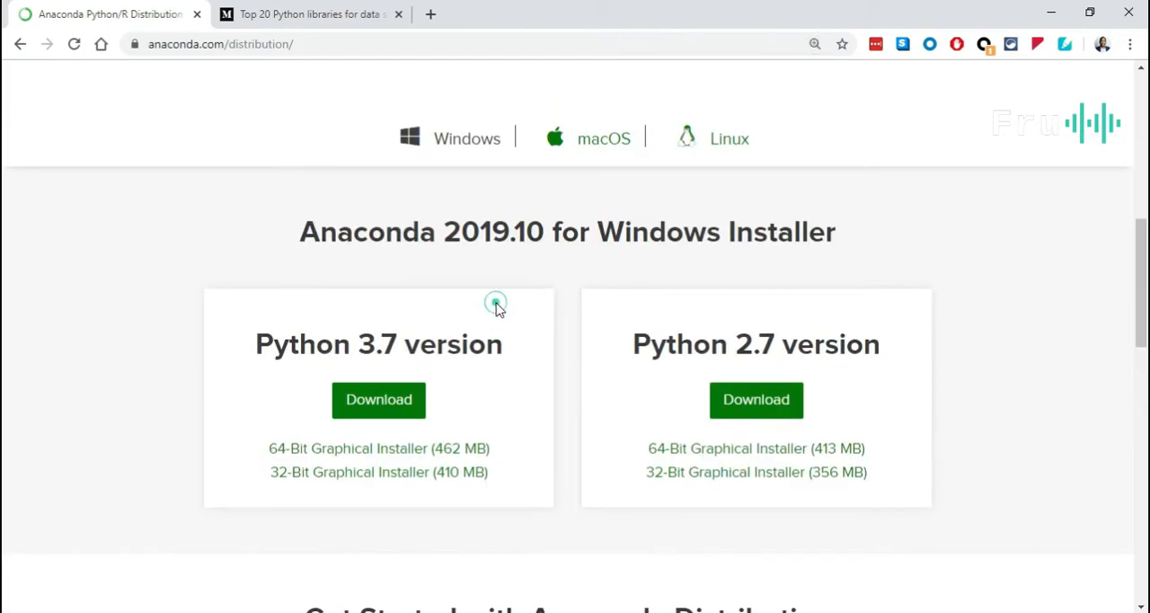
{"action": "scroll", "coordinate": [467, 327], "scroll_direction": "down", "scroll_amount": 2}
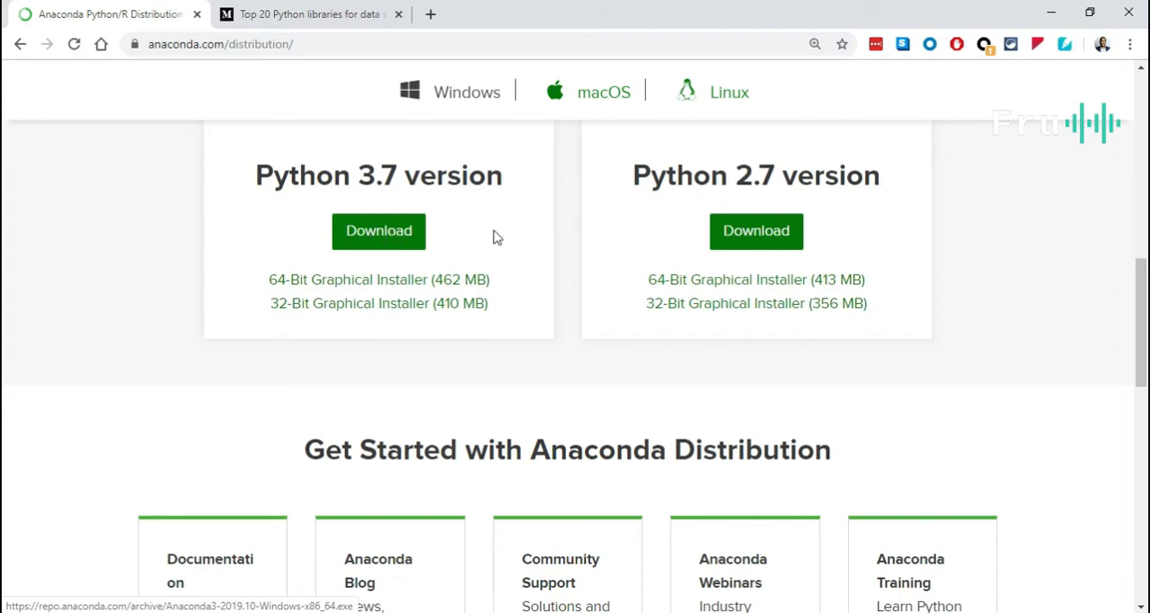
{"action": "scroll", "coordinate": [493, 237], "scroll_direction": "up", "scroll_amount": 1}
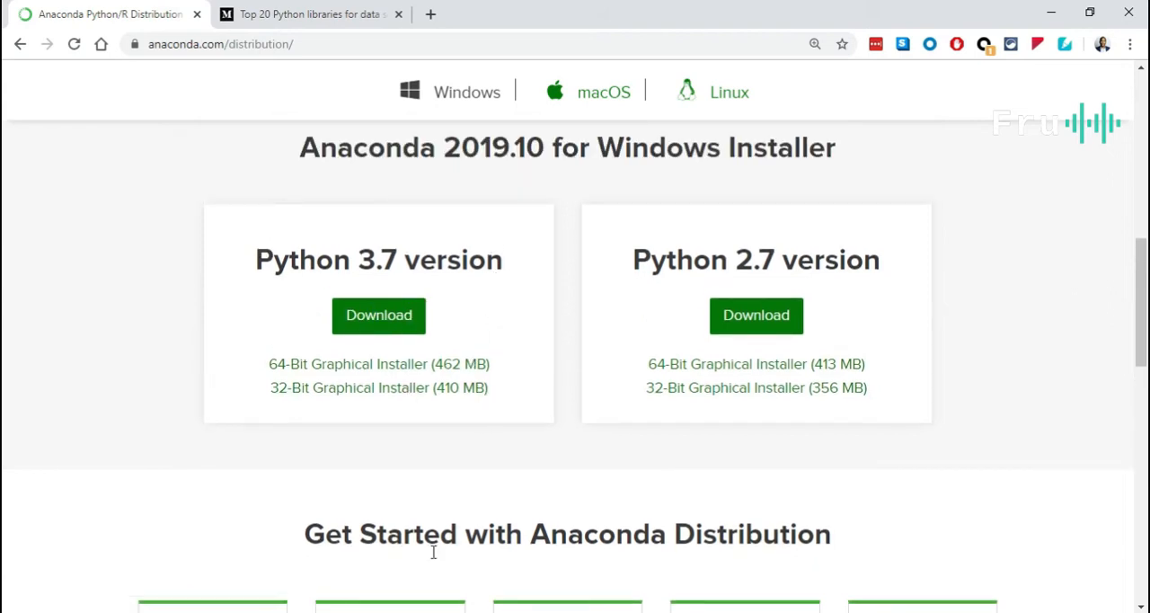
Switch to File Explorer and check the Anaconda3-2019.10-Windows-x86_64 installer's details in the Downloads folder.
{"action": "mouse_move", "coordinate": [395, 611]}
{"action": "mouse_move", "coordinate": [537, 594]}
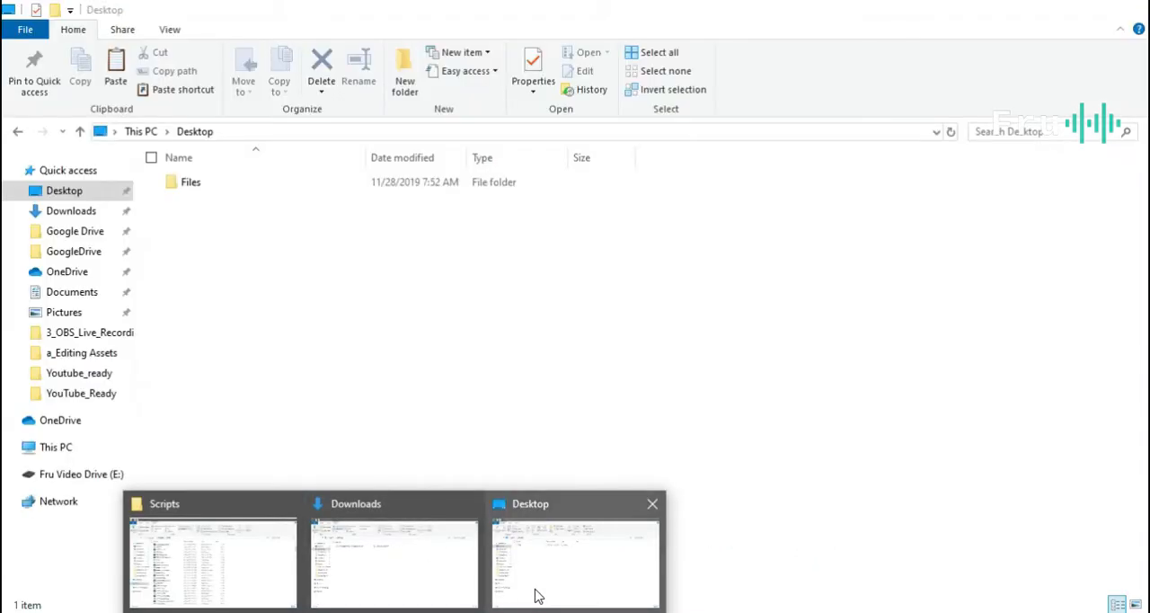
{"action": "left_click", "coordinate": [543, 594]}
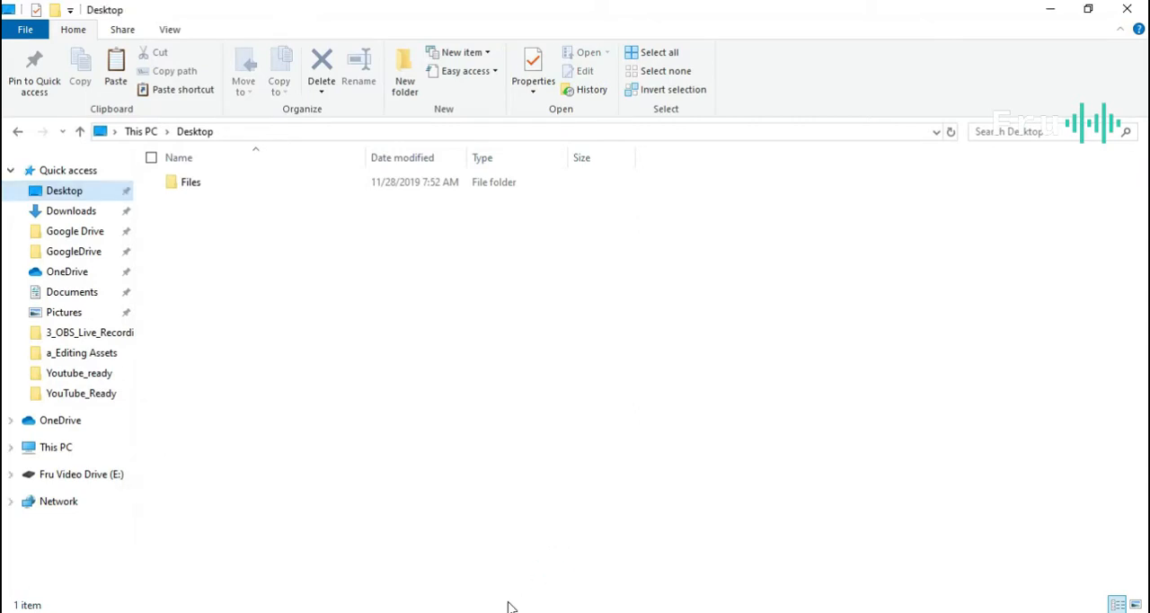
{"action": "left_click", "coordinate": [385, 596]}
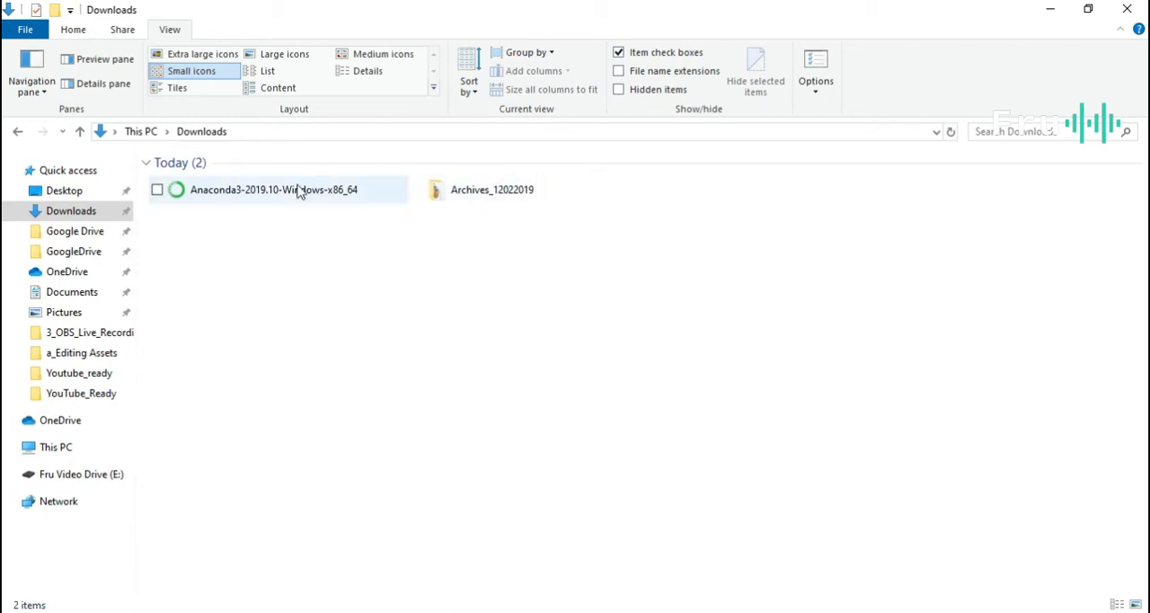
{"action": "mouse_move", "coordinate": [288, 202]}
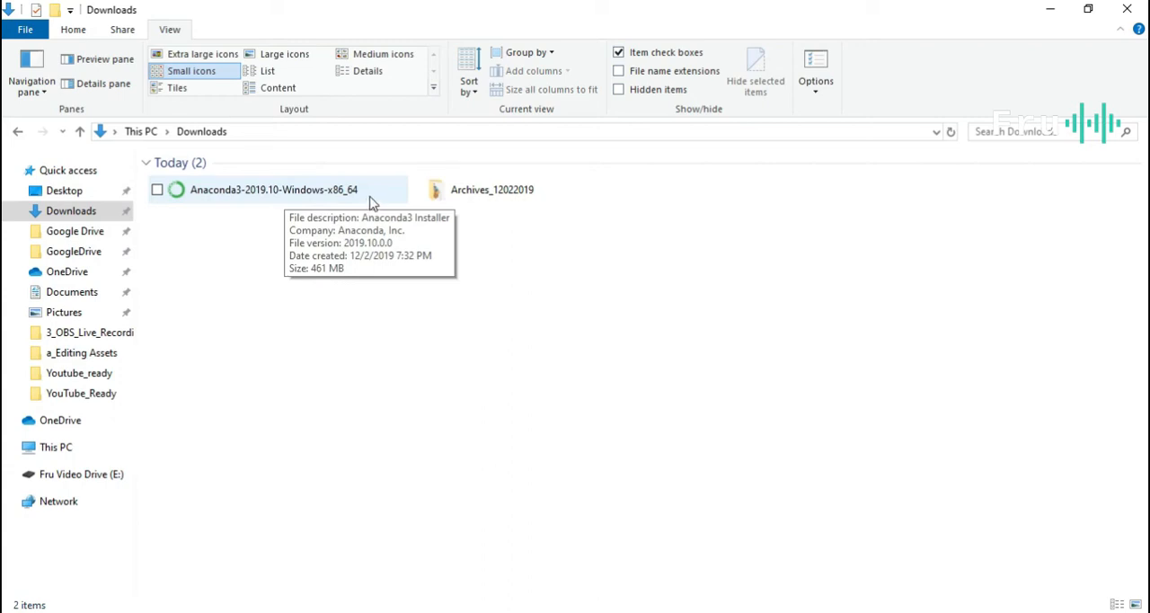
Go to the Anaconda3 installation folder from the open Scripts window and look through its contents.
{"action": "left_click", "coordinate": [395, 612]}
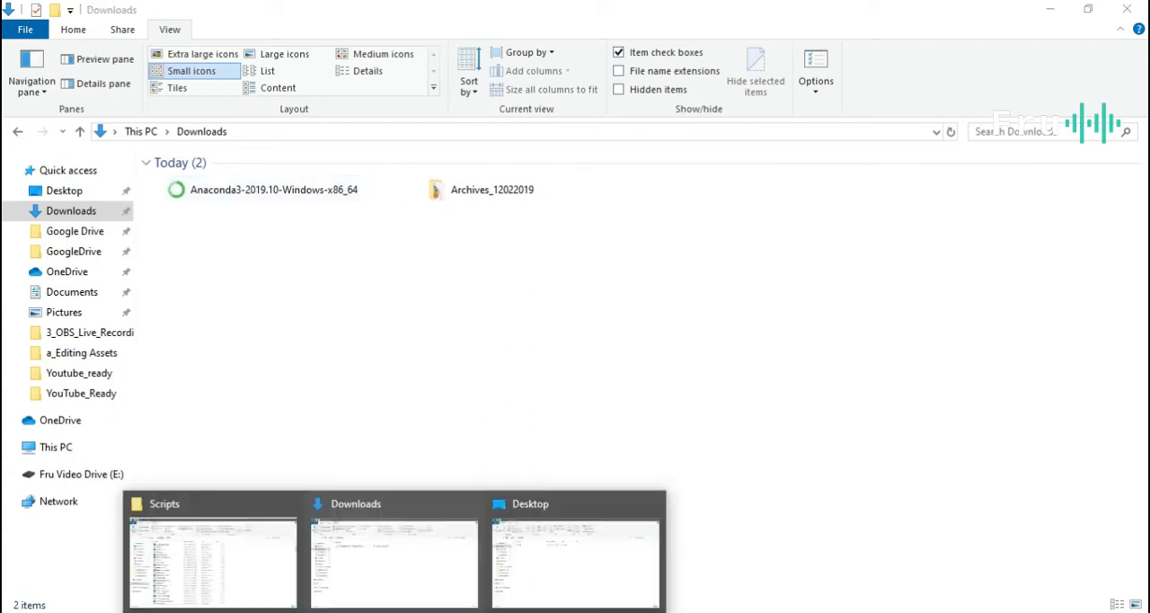
{"action": "left_click", "coordinate": [277, 578]}
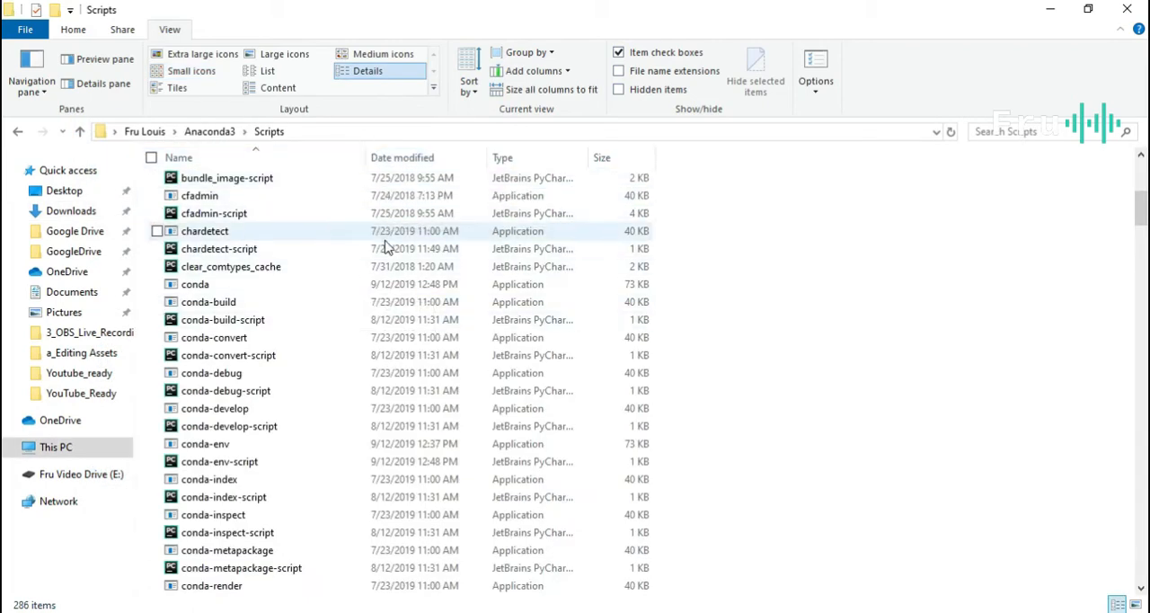
{"action": "left_click", "coordinate": [223, 133]}
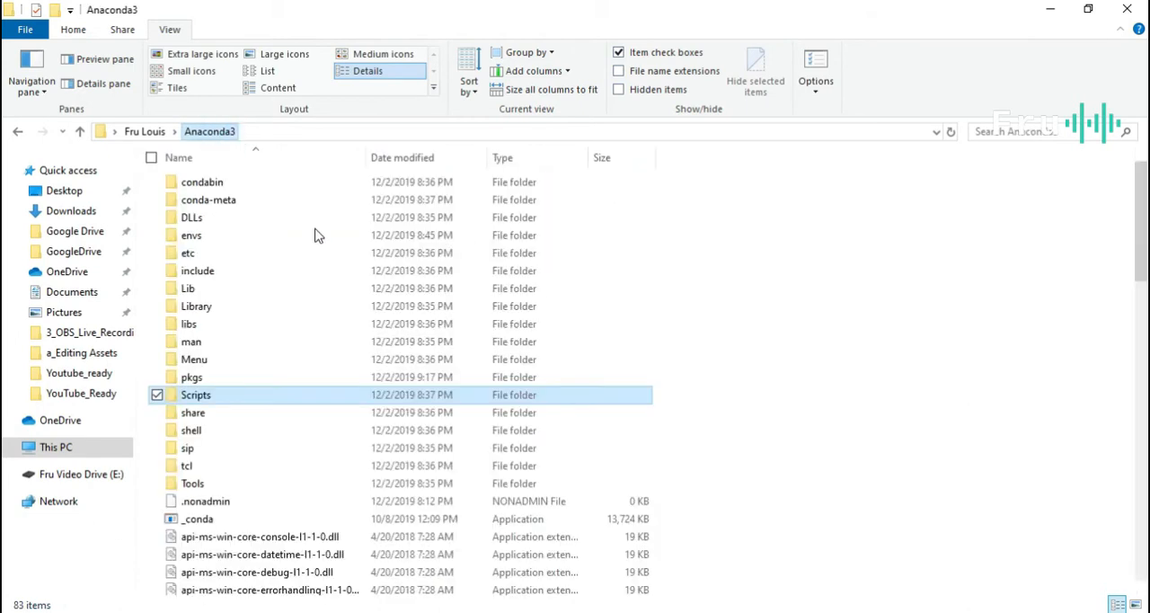
{"action": "scroll", "coordinate": [326, 220], "scroll_direction": "down", "scroll_amount": 6}
{"action": "scroll", "coordinate": [340, 288], "scroll_direction": "up", "scroll_amount": 6}
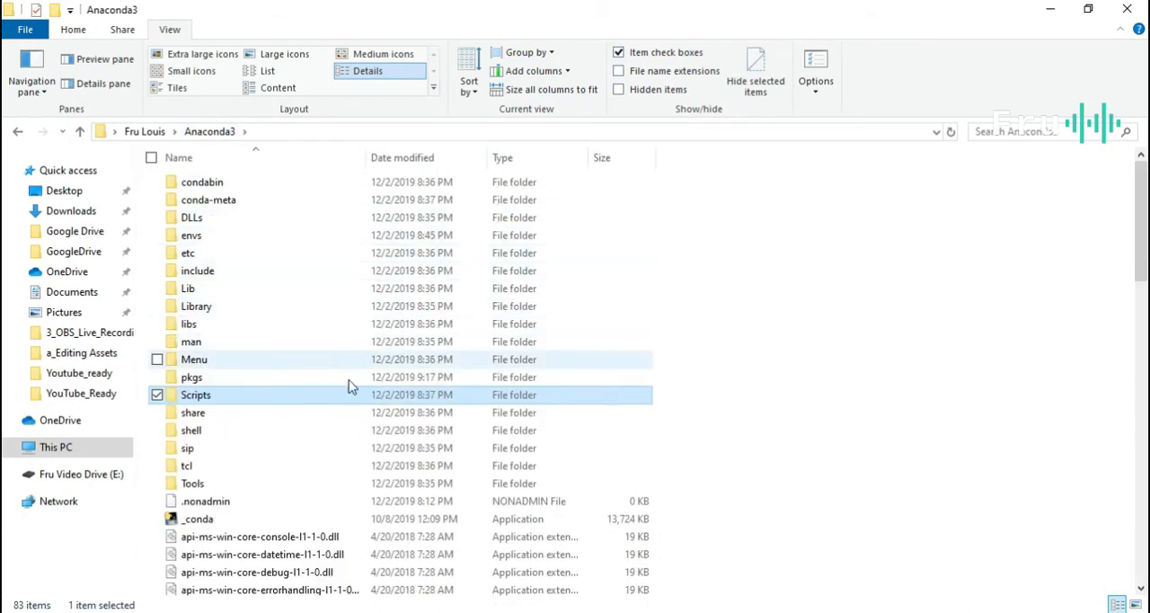
Open the Scripts folder inside Anaconda3 and select the conda application.
{"action": "double_click", "coordinate": [267, 401]}
{"action": "scroll", "coordinate": [310, 286], "scroll_direction": "down", "scroll_amount": 3}
{"action": "scroll", "coordinate": [317, 292], "scroll_direction": "down", "scroll_amount": 10}
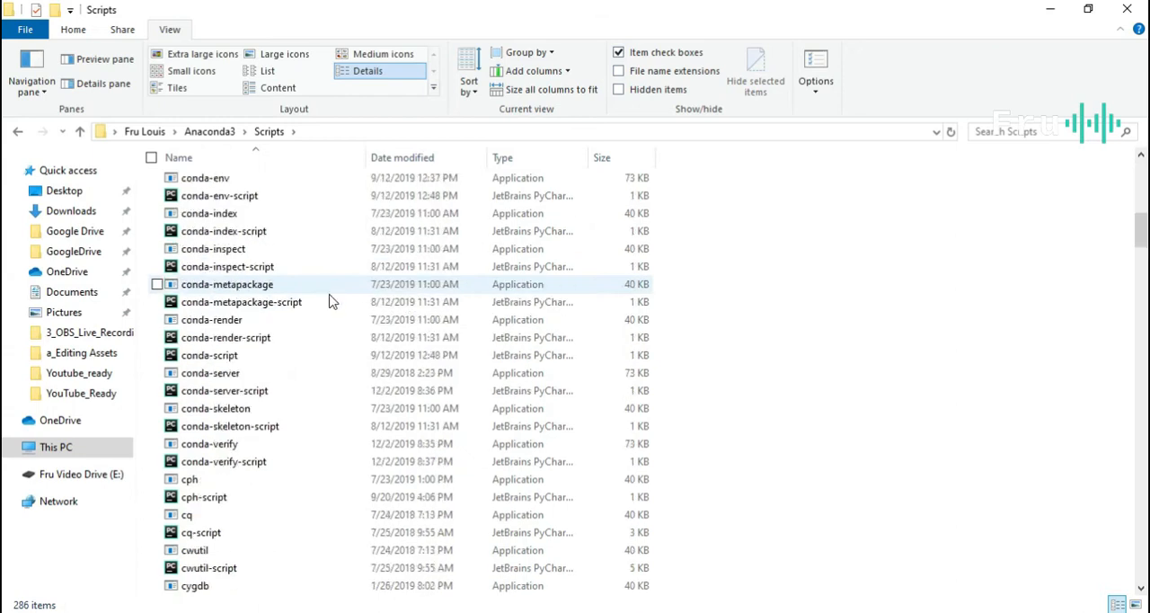
{"action": "scroll", "coordinate": [310, 302], "scroll_direction": "up", "scroll_amount": 5}
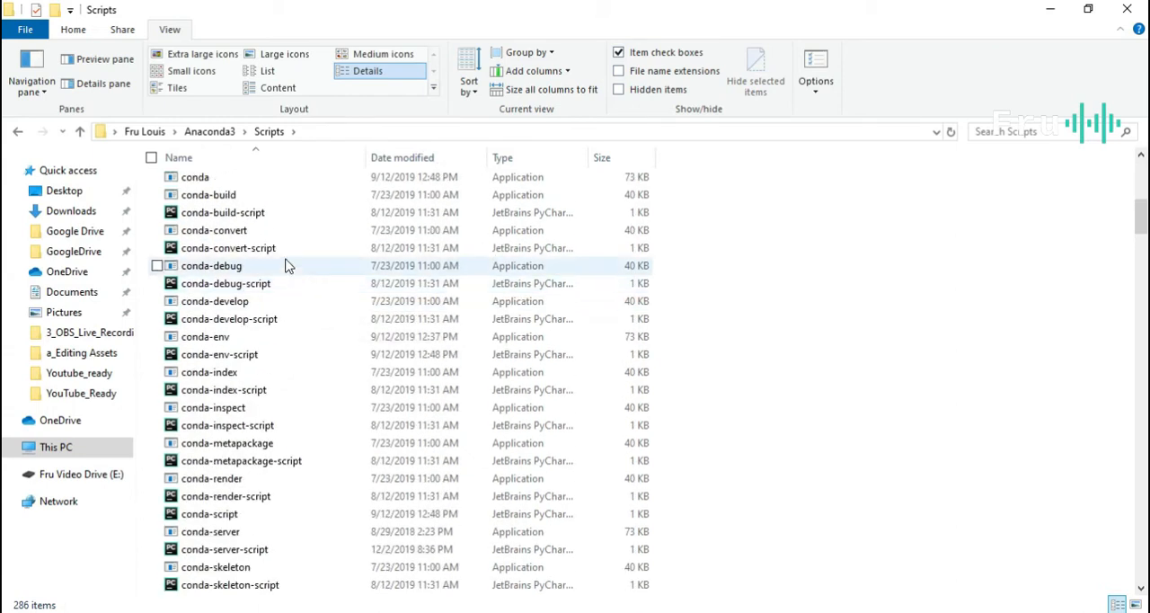
{"action": "left_click", "coordinate": [278, 177]}
Extend the Scripts folder path with \conda.exe and copy the full path to the conda executable.
{"action": "left_click", "coordinate": [402, 132]}
{"action": "left_click", "coordinate": [402, 133]}
{"action": "type", "text": "\\conda."}
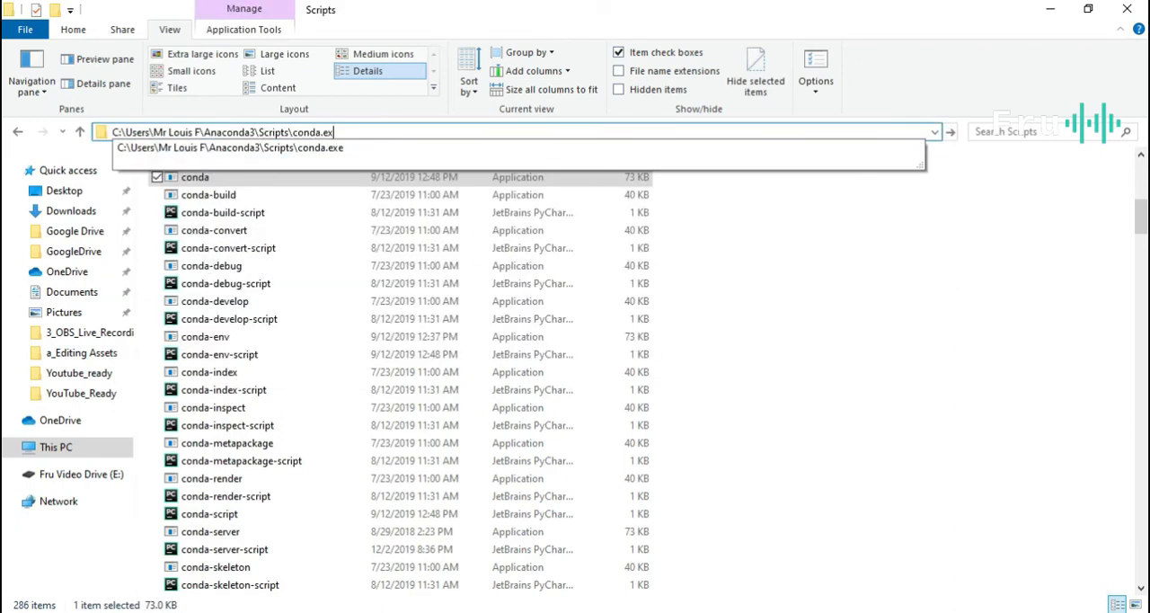
{"action": "type", "text": "ex"}
{"action": "key", "text": "Down"}
{"action": "key", "text": "Return"}
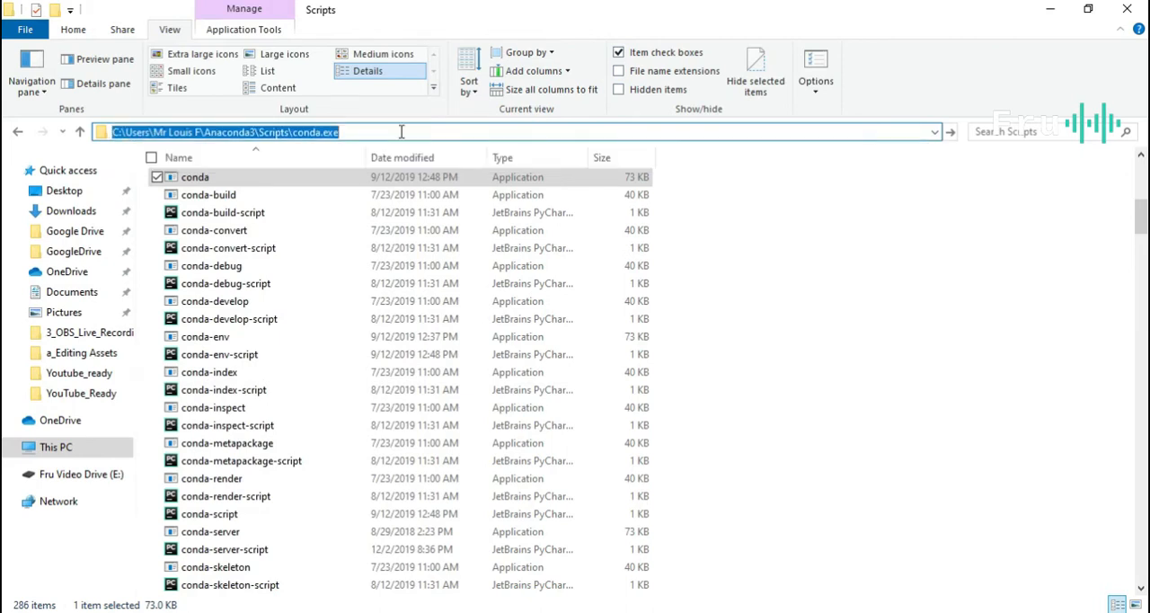
{"action": "right_click", "coordinate": [334, 132]}
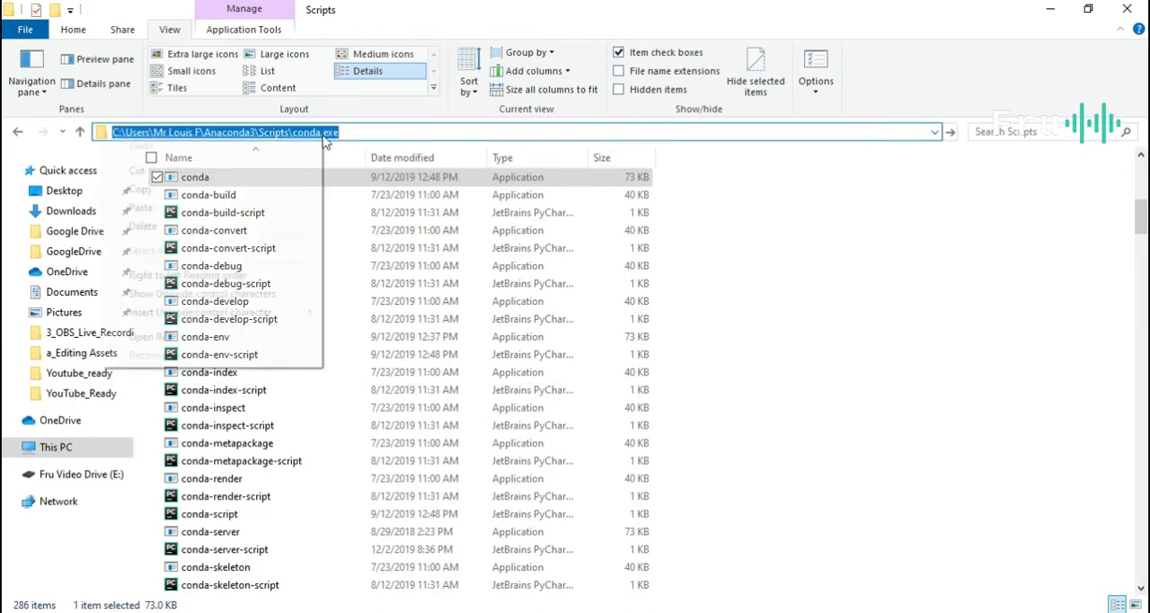
{"action": "left_click", "coordinate": [217, 192]}
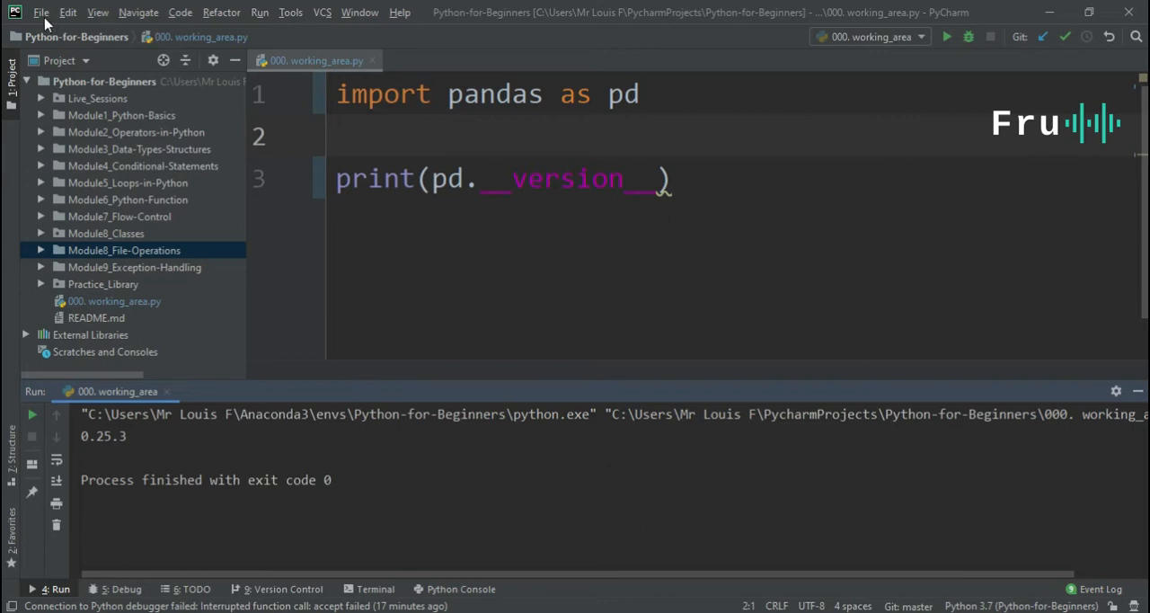
In PyCharm, open the Project Interpreter settings of the Python-for-Beginners project.
{"action": "left_click", "coordinate": [735, 172]}
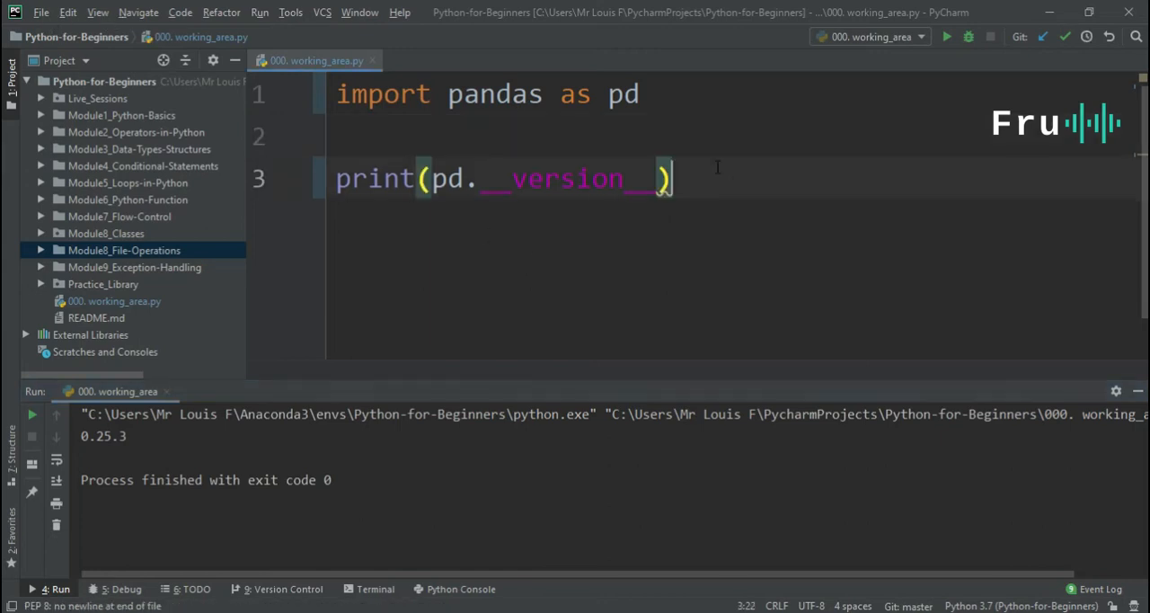
{"action": "left_click", "coordinate": [40, 14]}
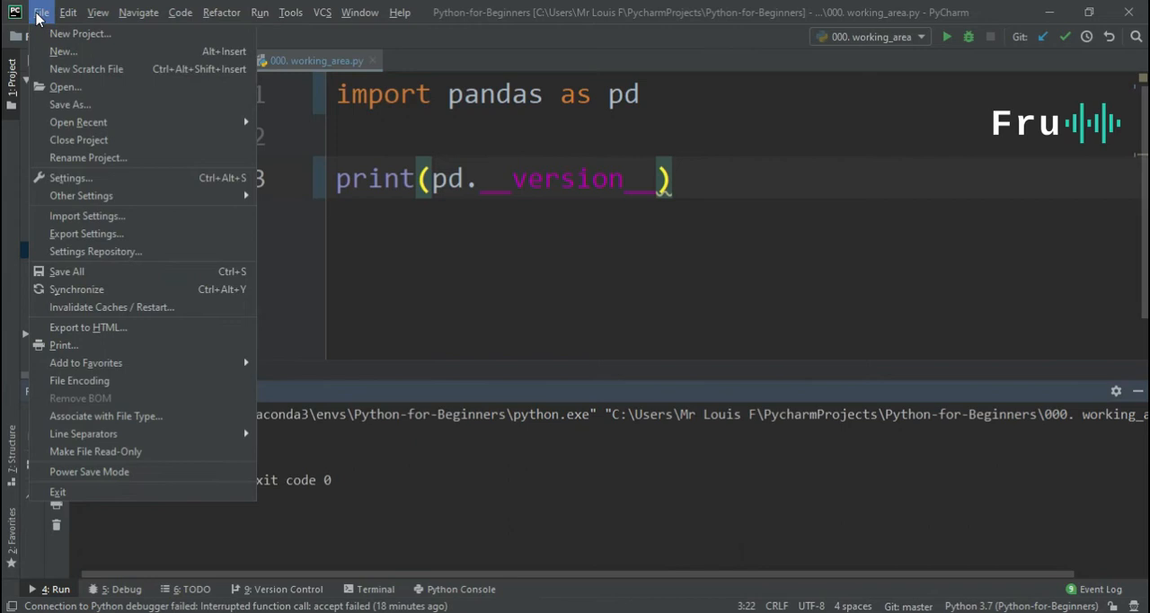
{"action": "left_click", "coordinate": [94, 180]}
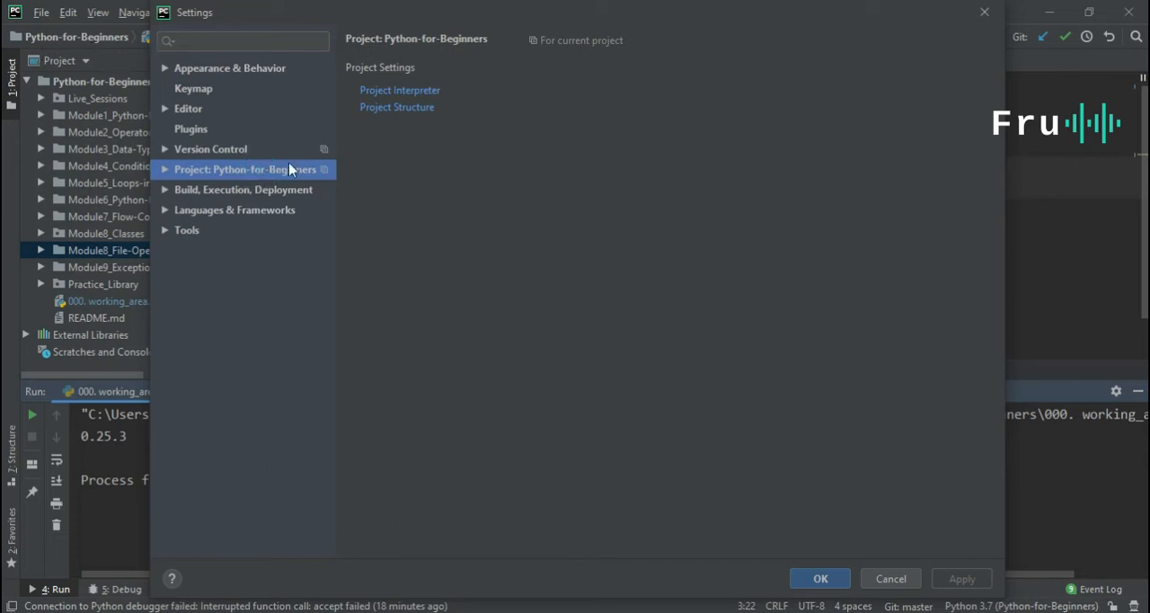
{"action": "left_click", "coordinate": [165, 170]}
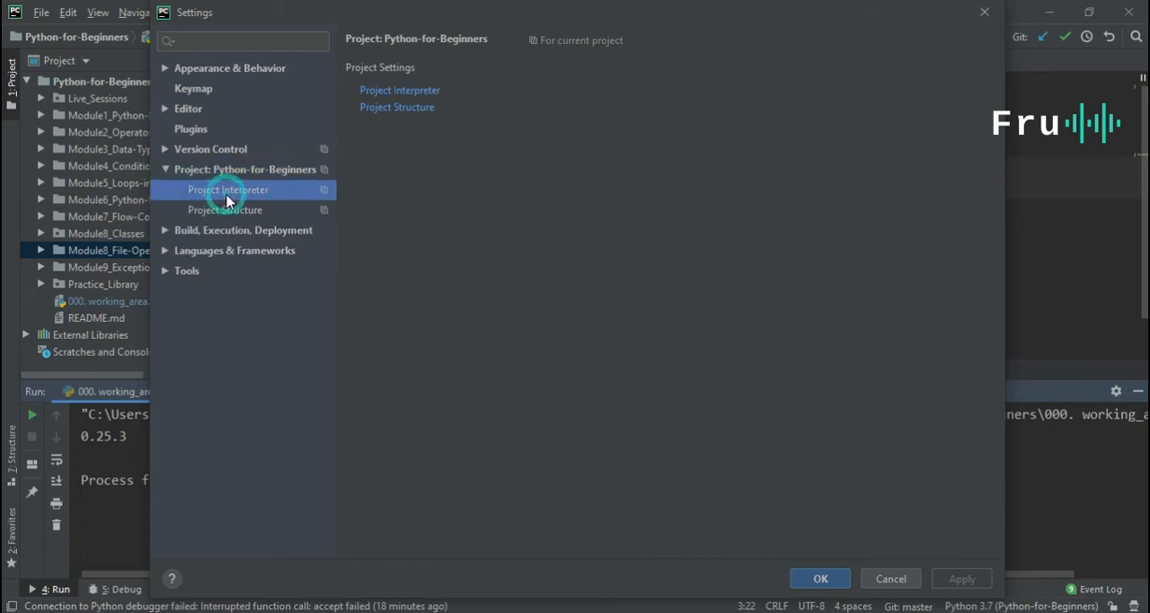
{"action": "left_click", "coordinate": [226, 193]}
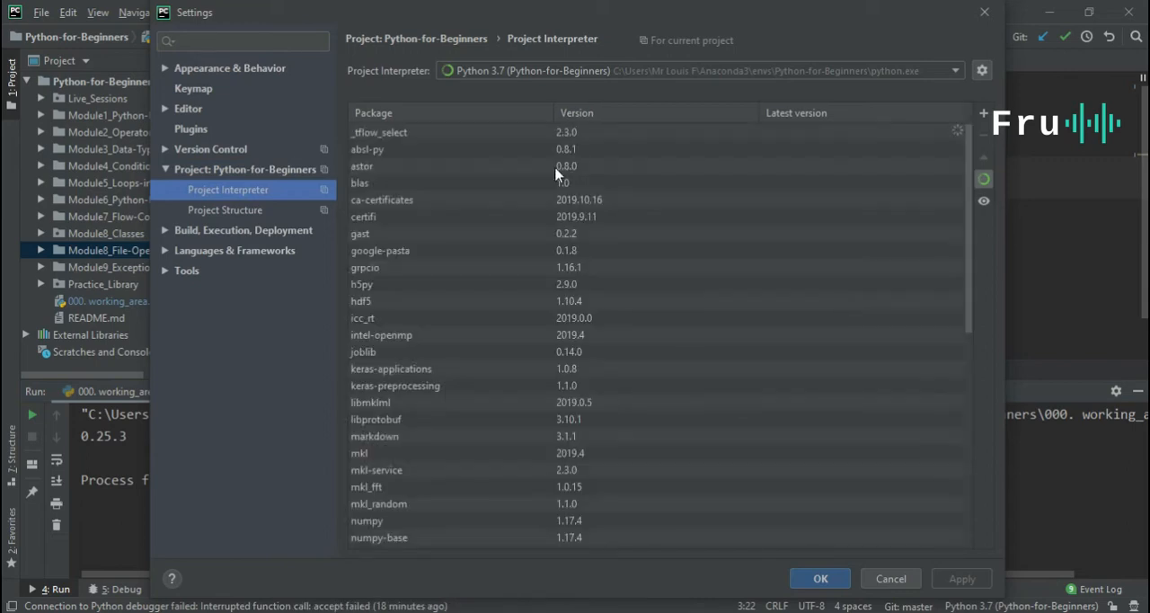
Look over the interpreter's installed packages and open the Conda Environment options for adding a Python interpreter.
{"action": "scroll", "coordinate": [571, 234], "scroll_direction": "down", "scroll_amount": 10}
{"action": "scroll", "coordinate": [572, 318], "scroll_direction": "up", "scroll_amount": 10}
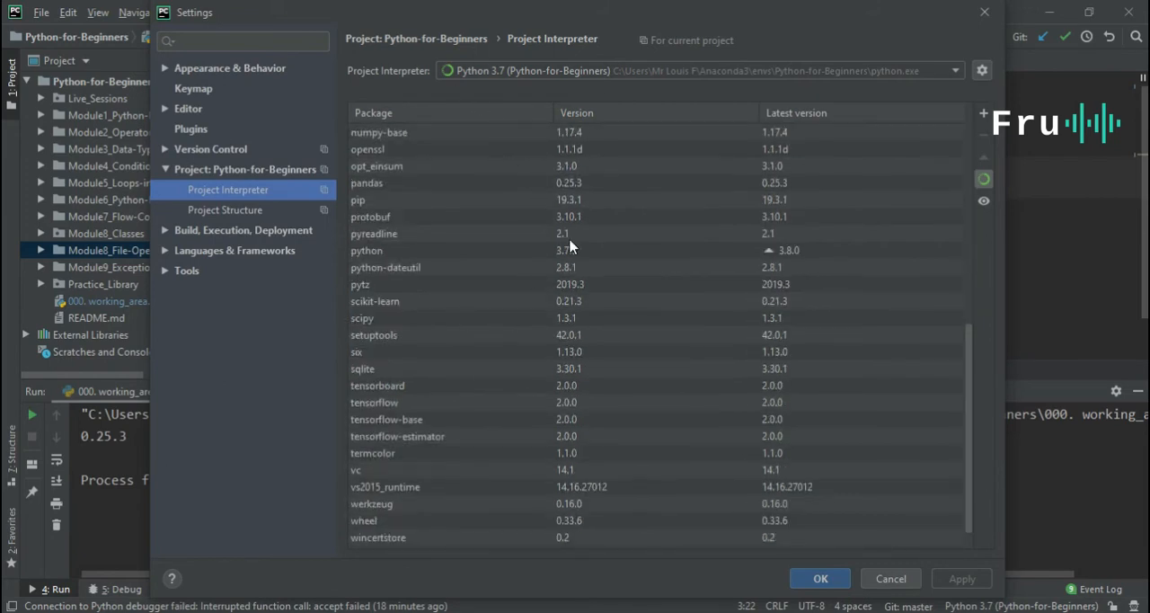
{"action": "scroll", "coordinate": [842, 241], "scroll_direction": "up", "scroll_amount": 8}
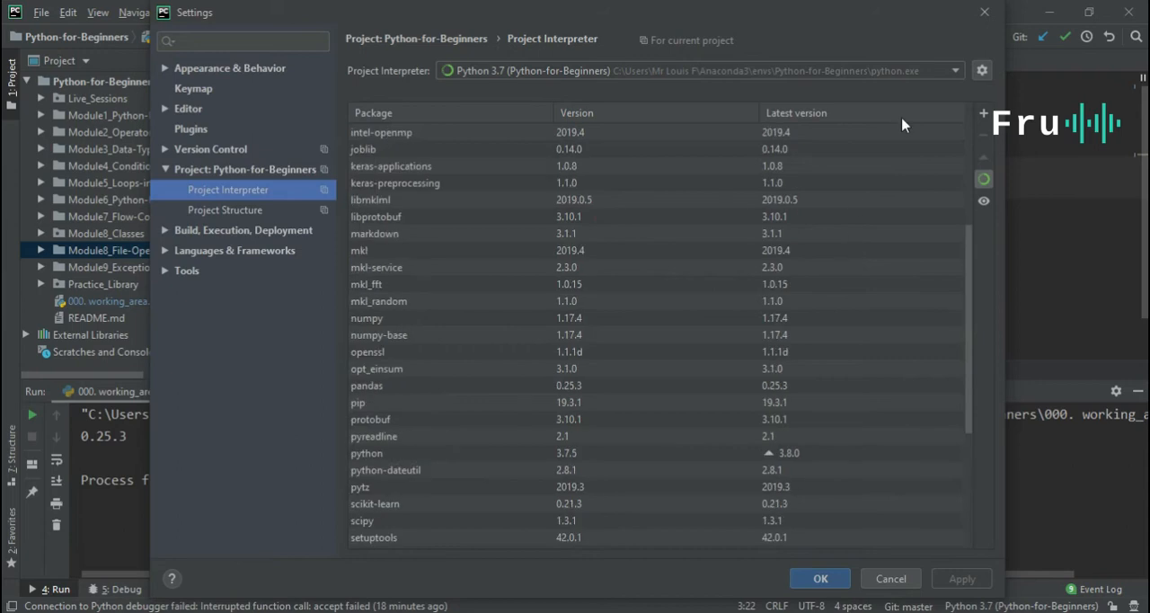
{"action": "left_click", "coordinate": [984, 70]}
{"action": "left_click", "coordinate": [990, 69]}
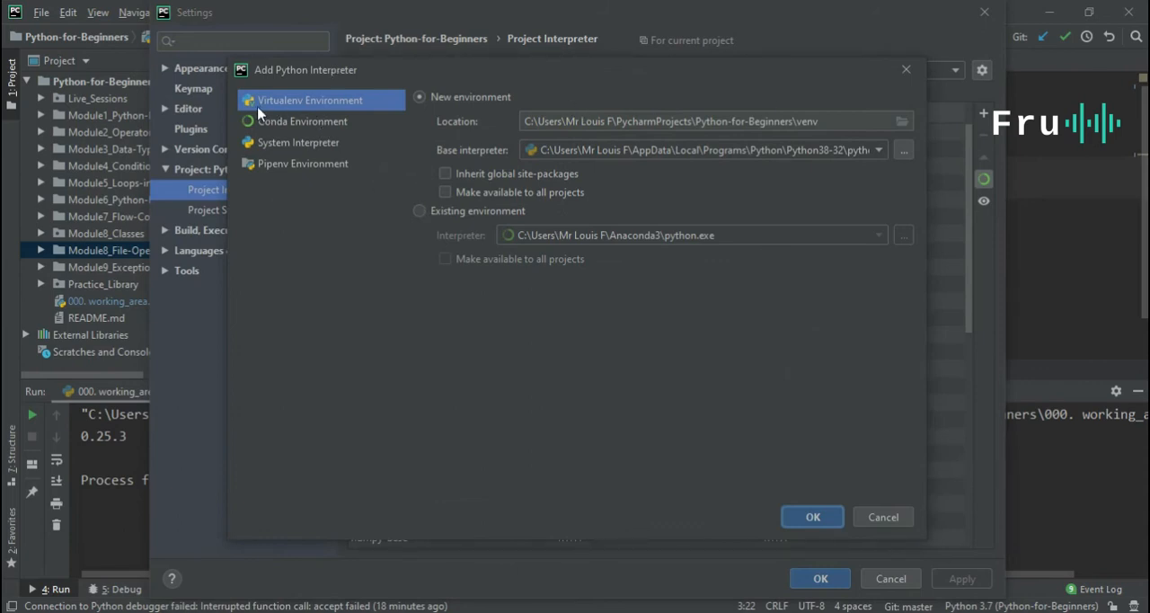
{"action": "left_click", "coordinate": [321, 126]}
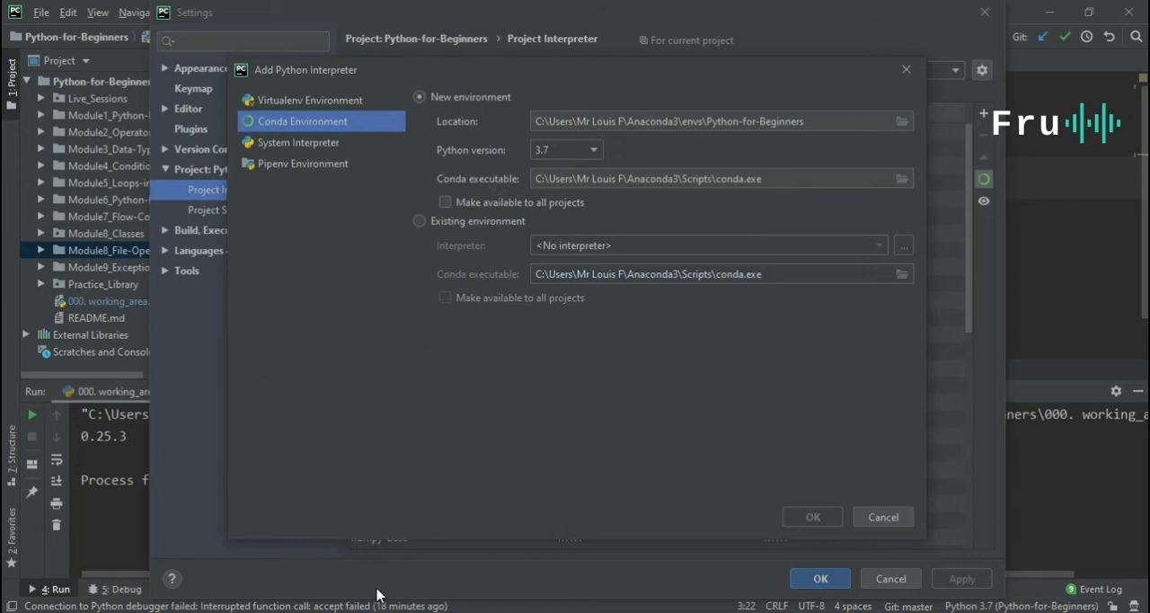
In File Explorer's Anaconda3 Scripts window, extend the folder path with \conda.e to show the path to conda.exe.
{"action": "mouse_move", "coordinate": [359, 604]}
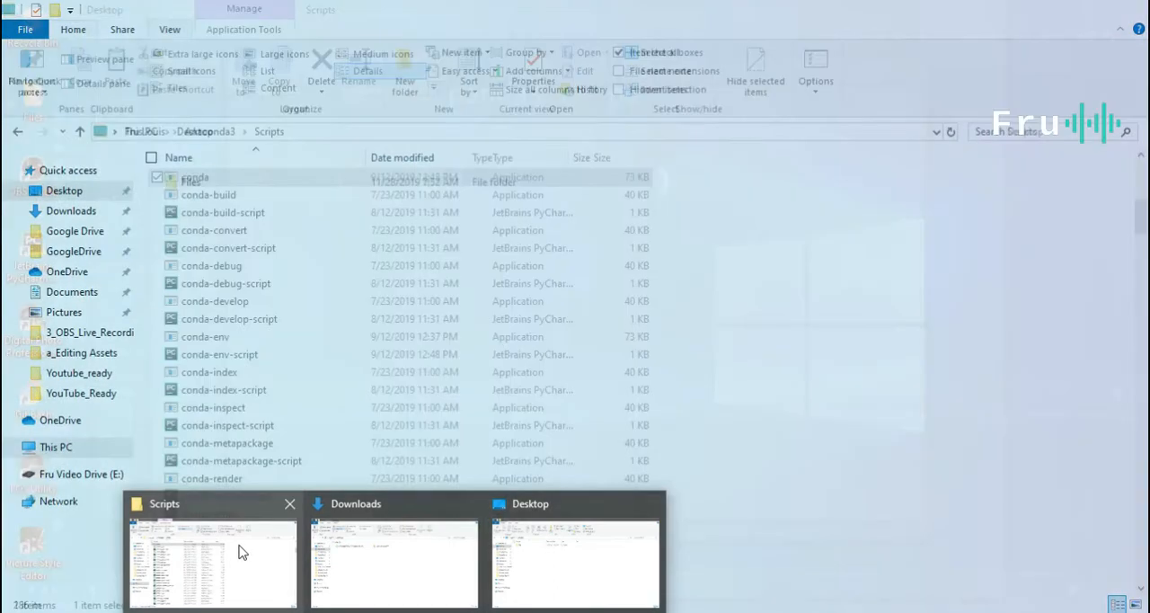
{"action": "left_click", "coordinate": [239, 548]}
{"action": "left_click", "coordinate": [367, 131]}
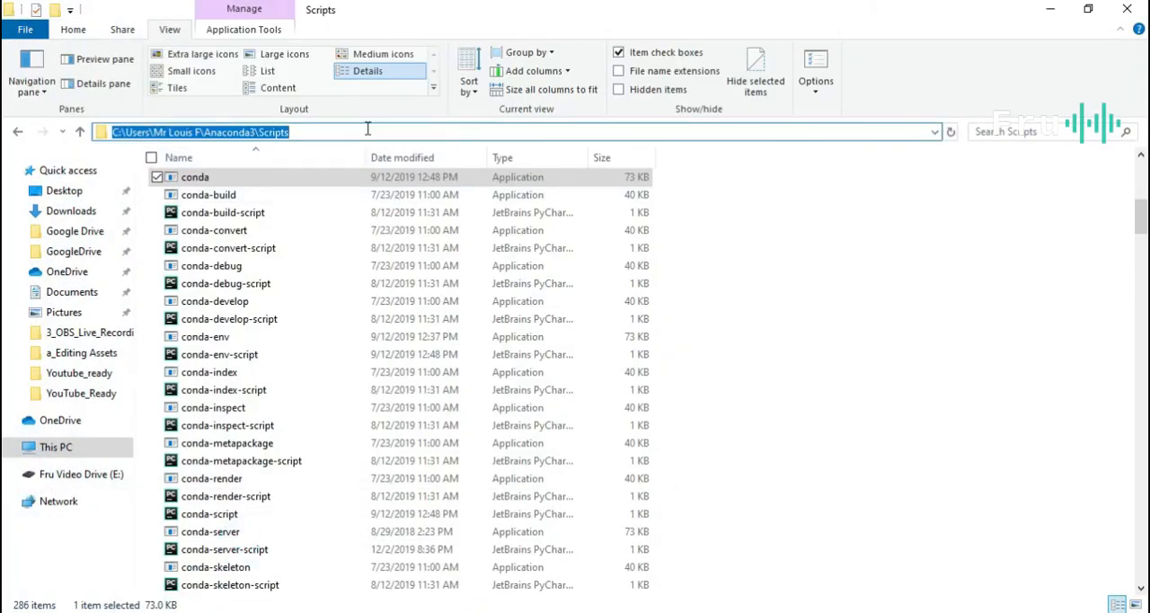
{"action": "left_click", "coordinate": [368, 131]}
{"action": "type", "text": "\\c"}
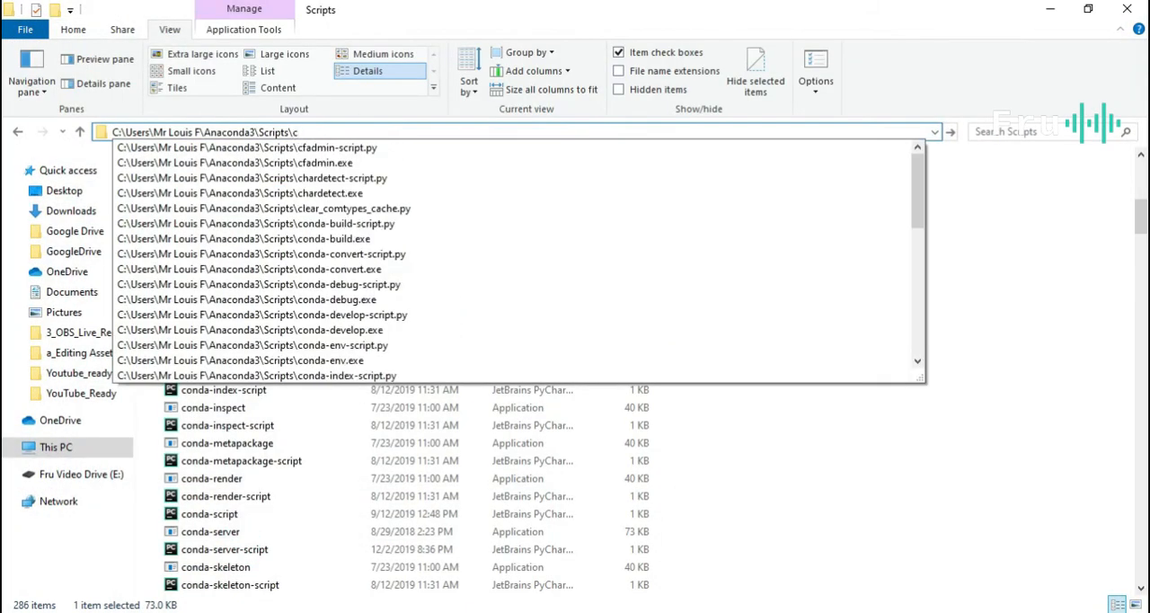
{"action": "type", "text": "onde"}
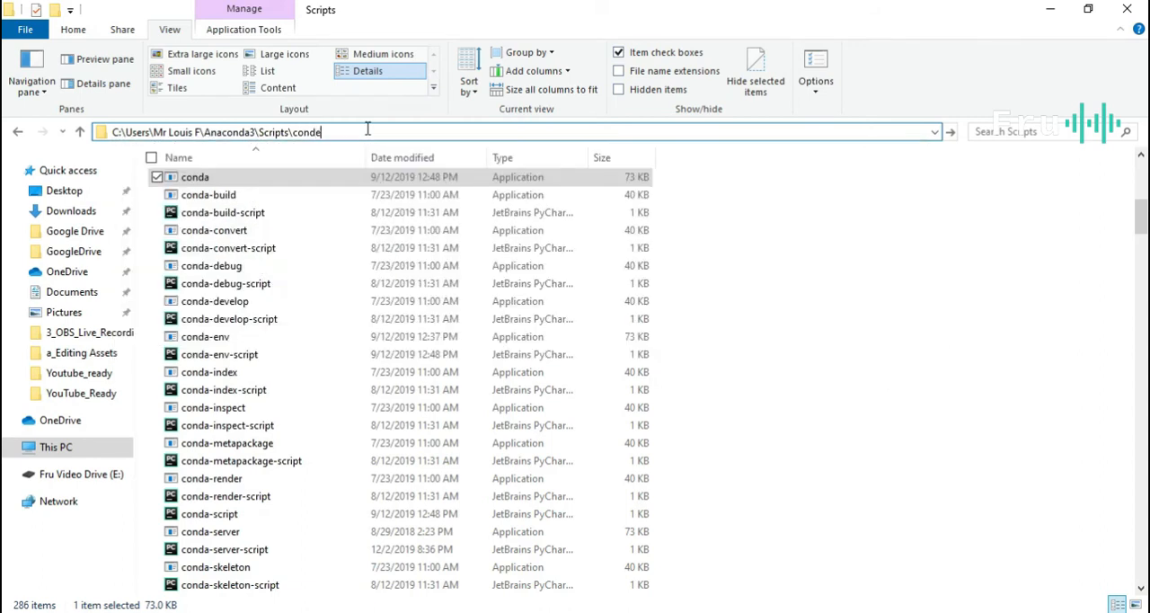
{"action": "key", "text": "BackSpace"}
{"action": "type", "text": "a."}
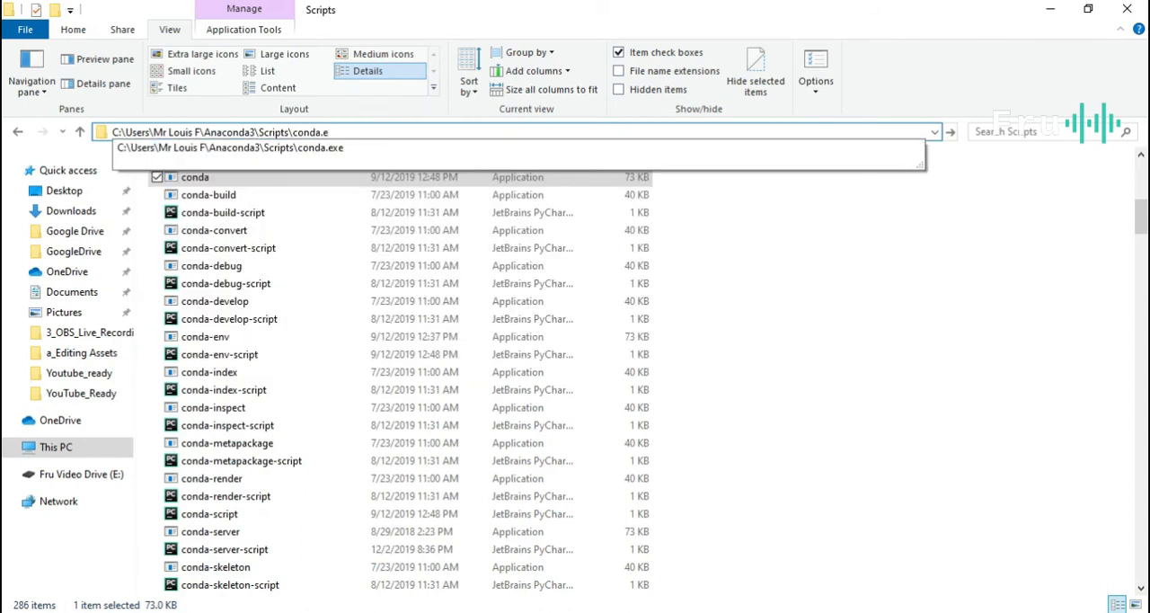
Return to PyCharm, check the new environment's conda executable path, and cancel adding the interpreter.
{"action": "left_click", "coordinate": [1037, 22]}
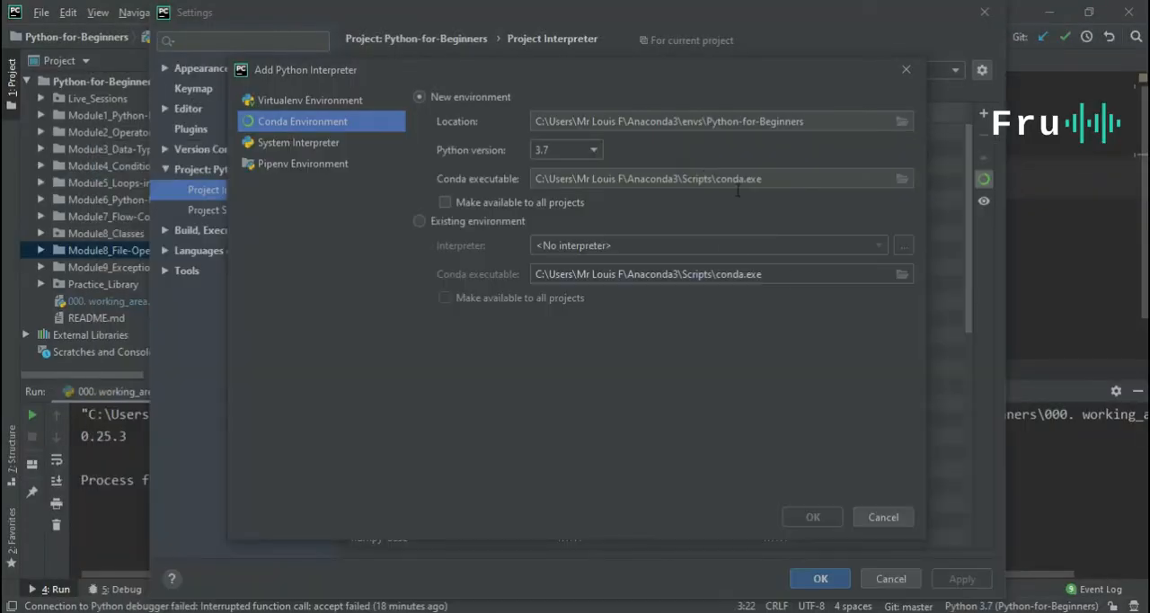
{"action": "left_click", "coordinate": [742, 179]}
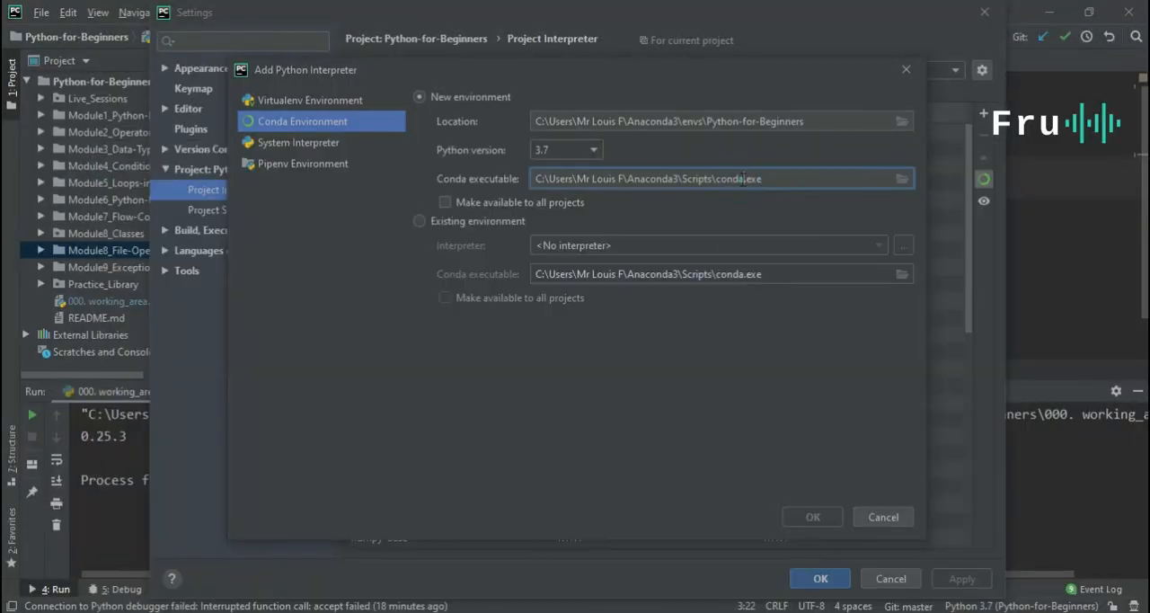
{"action": "left_click", "coordinate": [882, 518]}
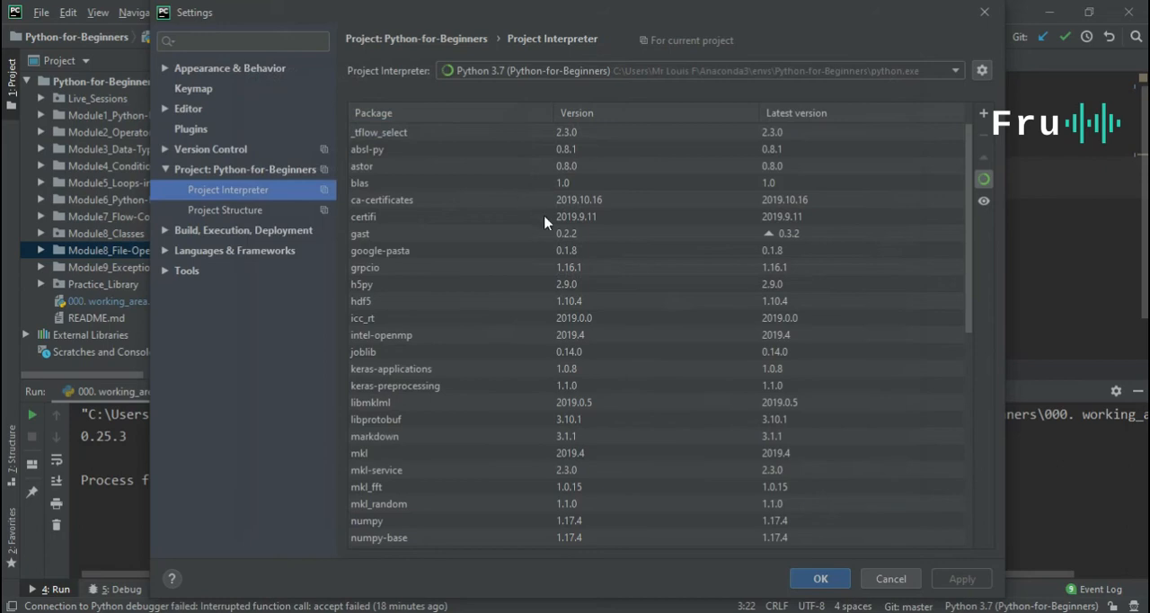
Examine the packages installed in the project interpreter, singling out the pandas entry.
{"action": "scroll", "coordinate": [665, 305], "scroll_direction": "down", "scroll_amount": 7}
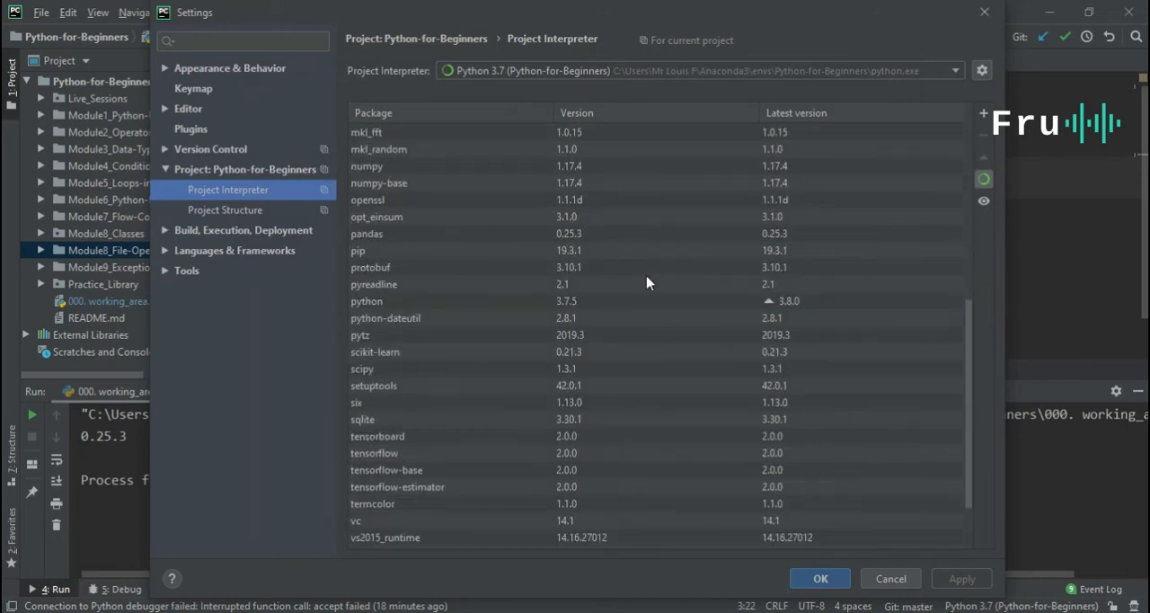
{"action": "scroll", "coordinate": [768, 393], "scroll_direction": "down", "scroll_amount": 2}
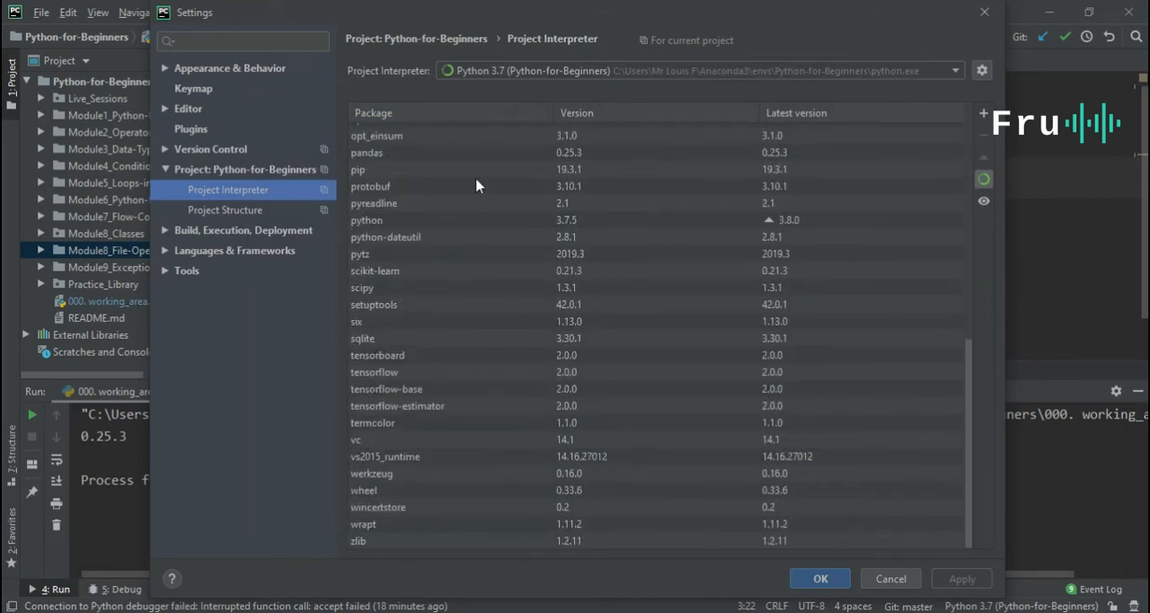
{"action": "scroll", "coordinate": [519, 440], "scroll_direction": "up", "scroll_amount": 9}
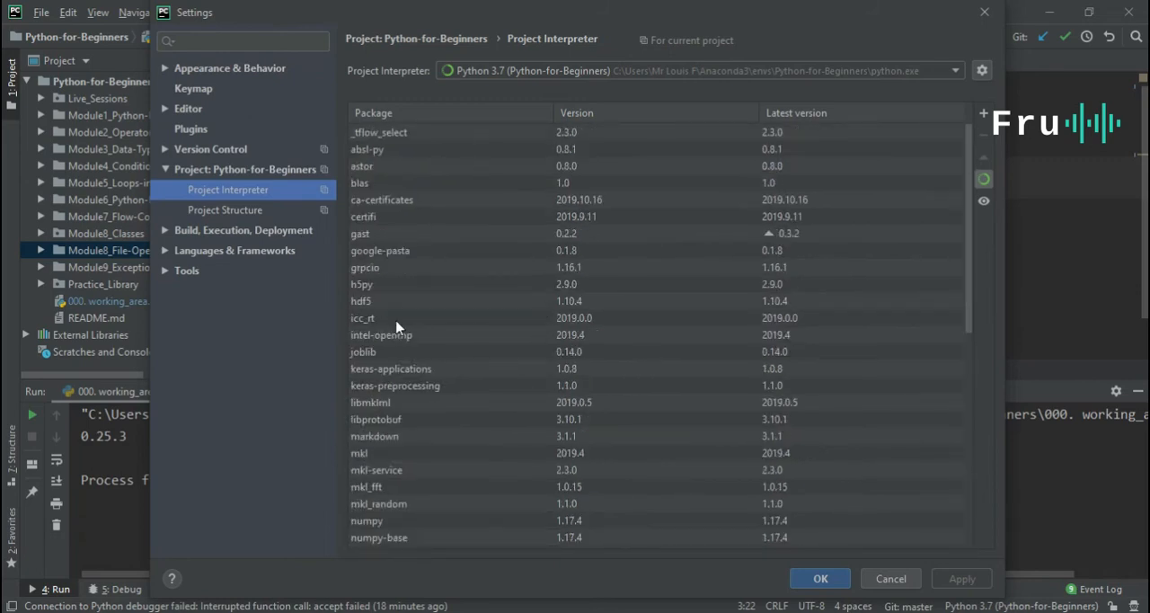
{"action": "scroll", "coordinate": [431, 269], "scroll_direction": "down", "scroll_amount": 7}
{"action": "scroll", "coordinate": [441, 255], "scroll_direction": "down", "scroll_amount": 2}
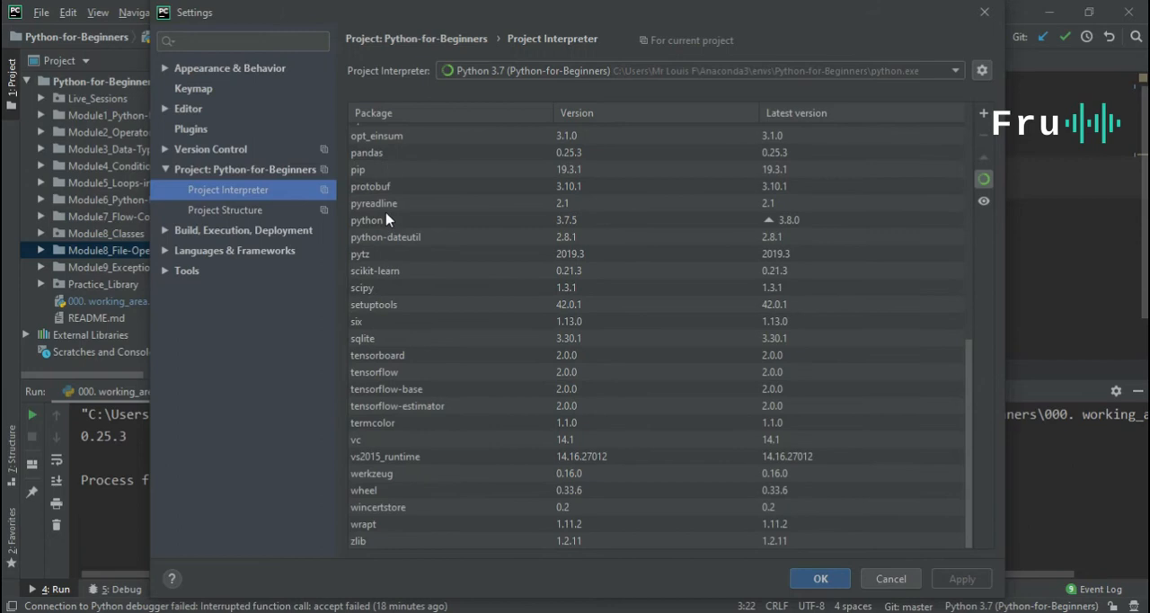
{"action": "left_click", "coordinate": [395, 154]}
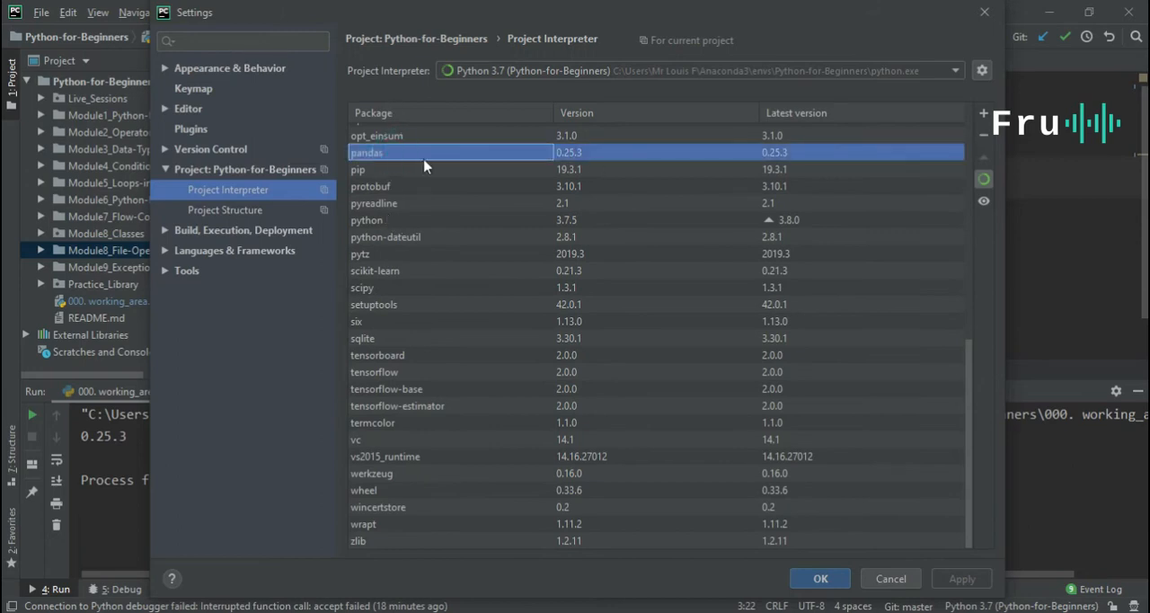
{"action": "scroll", "coordinate": [539, 193], "scroll_direction": "up", "scroll_amount": 10}
{"action": "scroll", "coordinate": [563, 197], "scroll_direction": "down", "scroll_amount": 5}
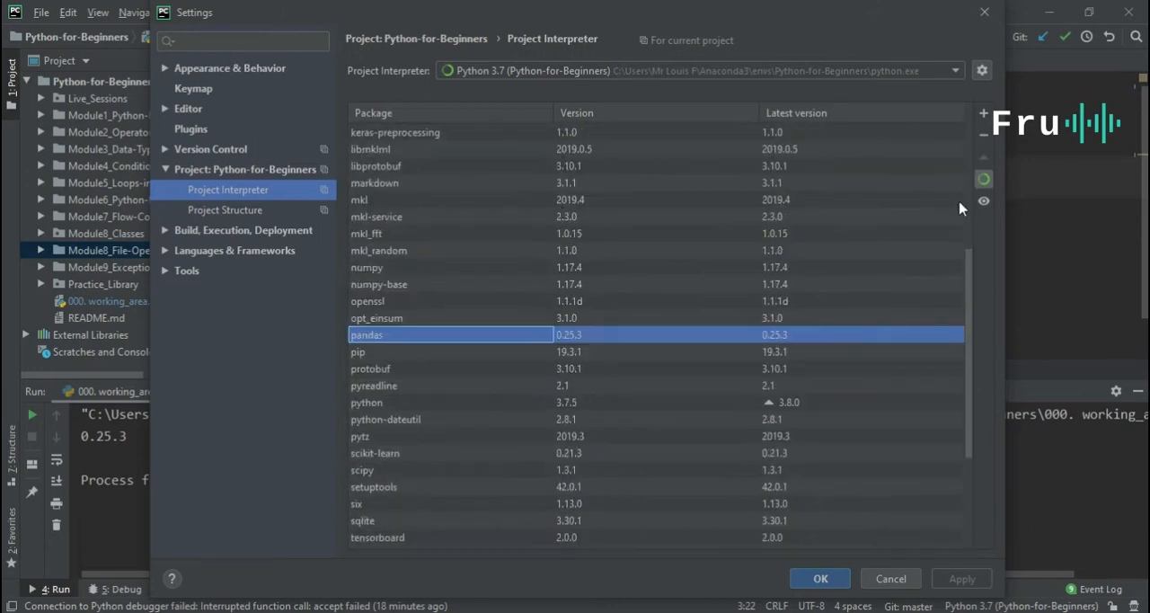
Open the list of available packages for the interpreter and browse it down to the packages starting with s.
{"action": "left_click", "coordinate": [983, 115]}
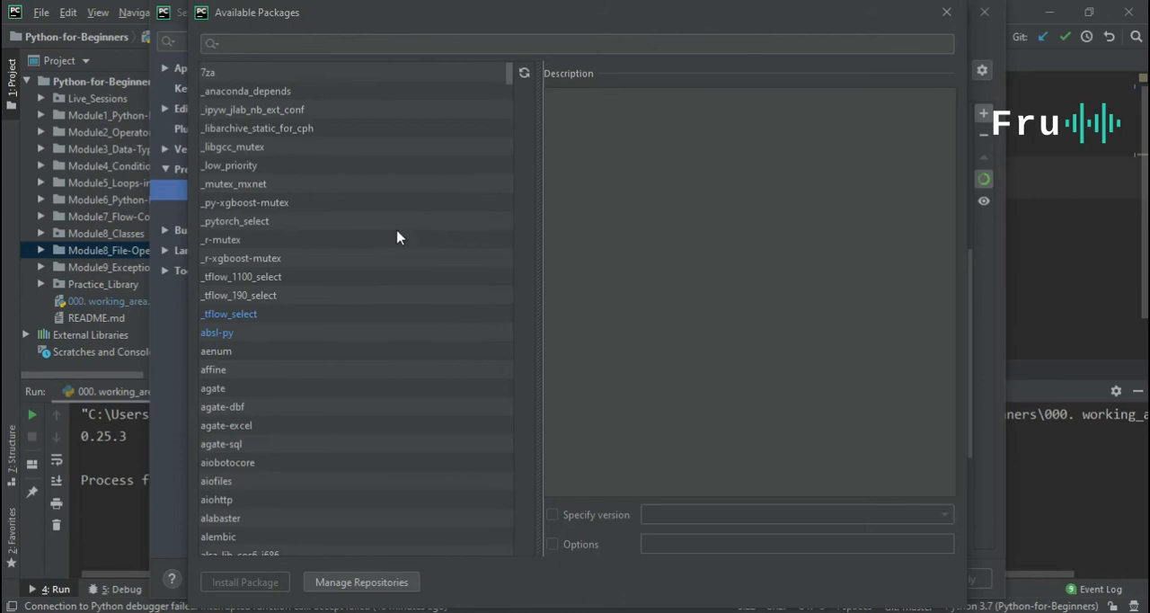
{"action": "scroll", "coordinate": [378, 238], "scroll_direction": "down", "scroll_amount": 8}
{"action": "scroll", "coordinate": [378, 244], "scroll_direction": "down", "scroll_amount": 20}
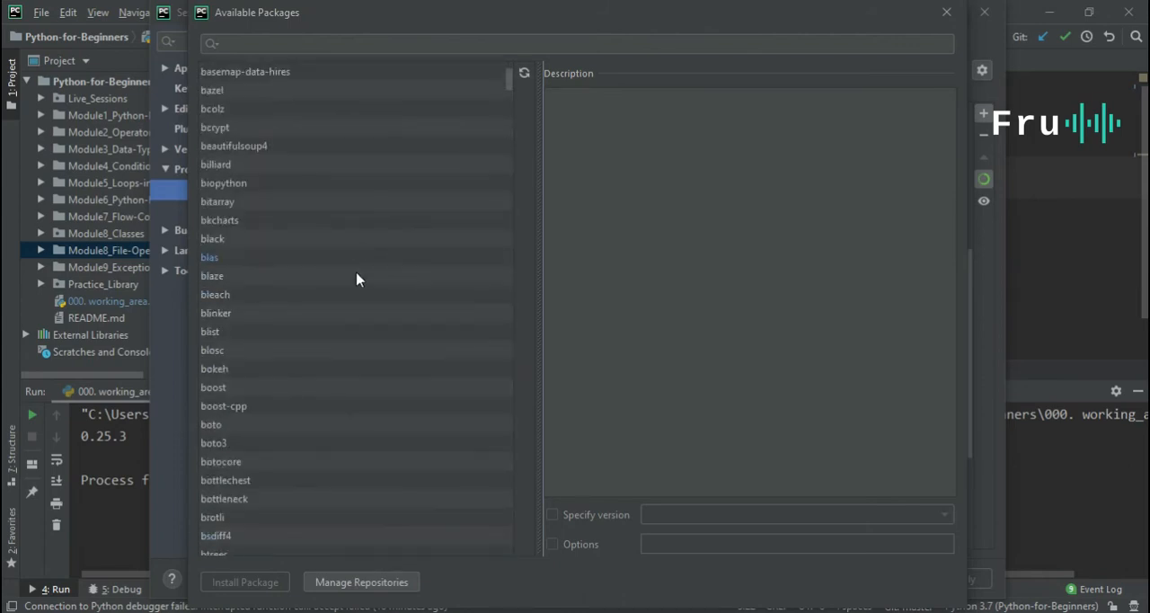
{"action": "scroll", "coordinate": [395, 243], "scroll_direction": "down", "scroll_amount": 12}
{"action": "left_click_drag", "start_coordinate": [511, 87], "coordinate": [532, 541]}
{"action": "scroll", "coordinate": [411, 334], "scroll_direction": "up", "scroll_amount": 15}
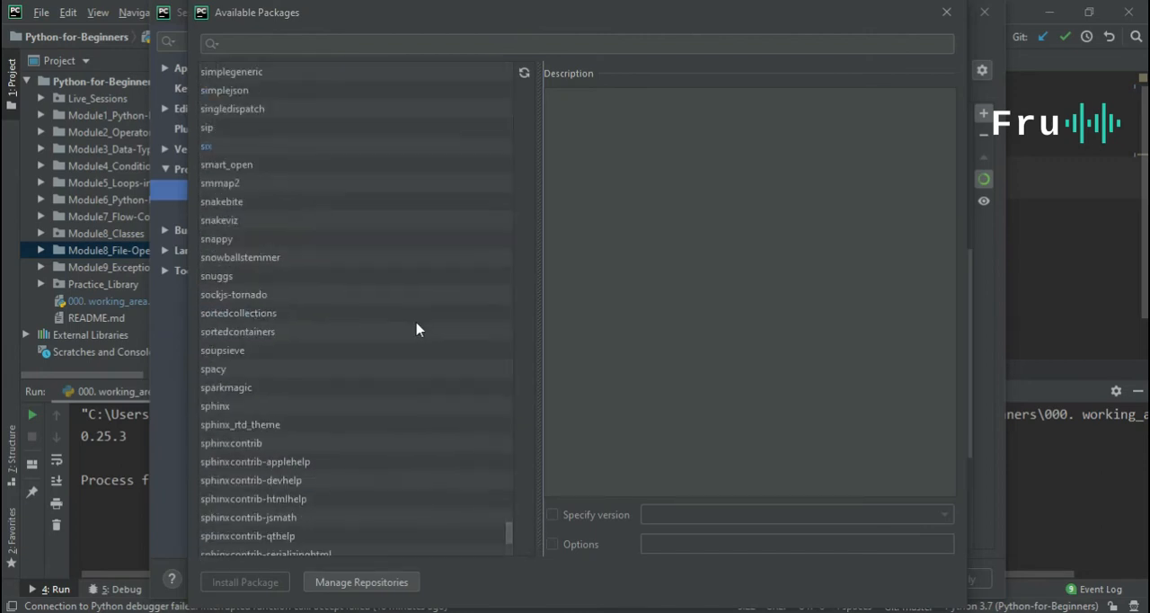
{"action": "scroll", "coordinate": [417, 321], "scroll_direction": "up", "scroll_amount": 8}
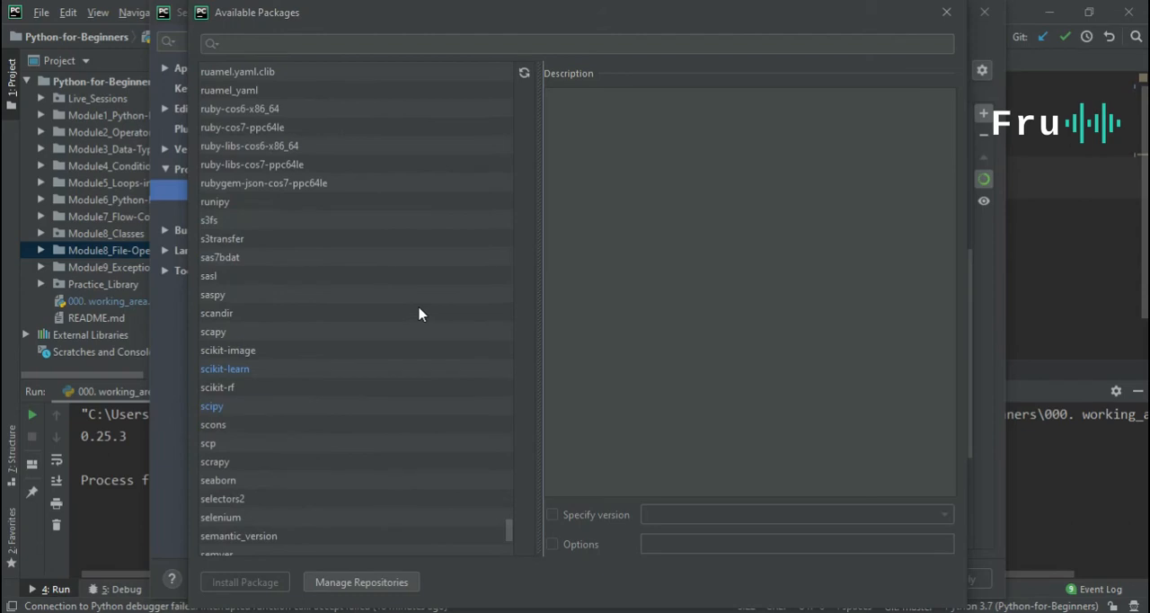
{"action": "scroll", "coordinate": [417, 310], "scroll_direction": "down", "scroll_amount": 3}
{"action": "scroll", "coordinate": [366, 293], "scroll_direction": "down", "scroll_amount": 5}
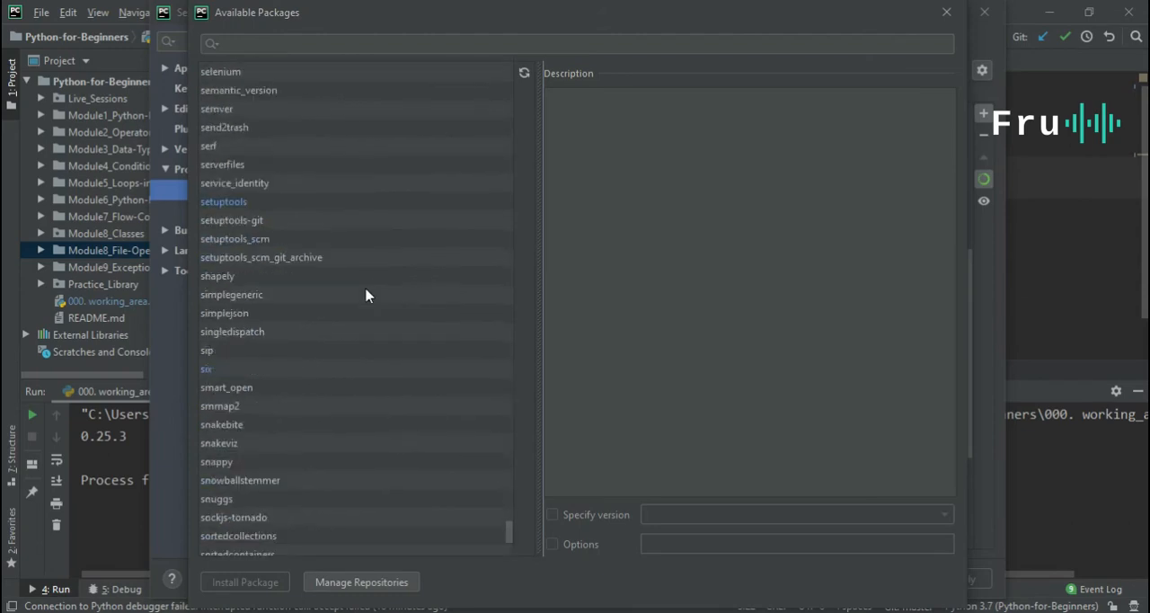
{"action": "scroll", "coordinate": [365, 292], "scroll_direction": "down", "scroll_amount": 3}
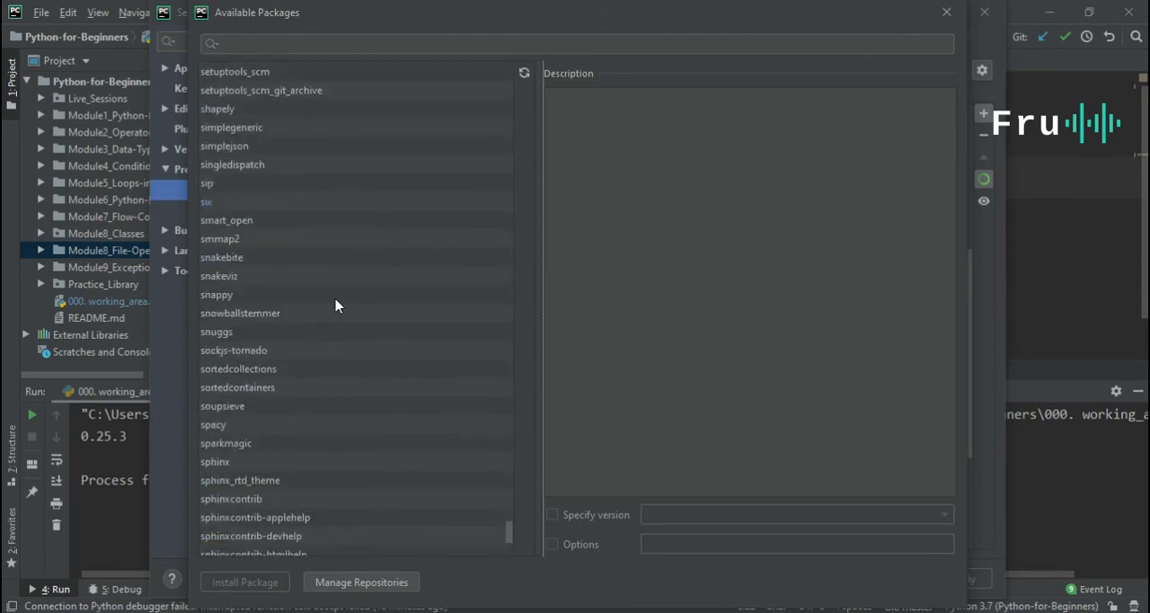
View the details of individual available packages, including snuggs, sqlalchemy-utils and sqlparse.
{"action": "left_click", "coordinate": [239, 334]}
{"action": "scroll", "coordinate": [293, 340], "scroll_direction": "down", "scroll_amount": 1}
{"action": "scroll", "coordinate": [293, 346], "scroll_direction": "down", "scroll_amount": 4}
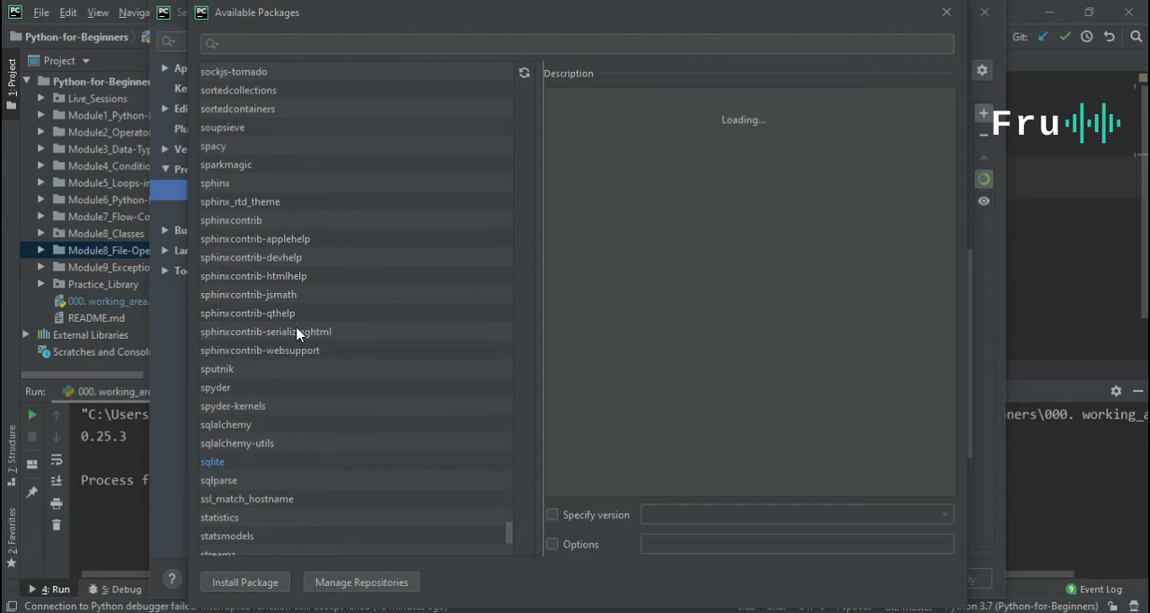
{"action": "scroll", "coordinate": [236, 400], "scroll_direction": "down", "scroll_amount": 1}
{"action": "left_click", "coordinate": [237, 388]}
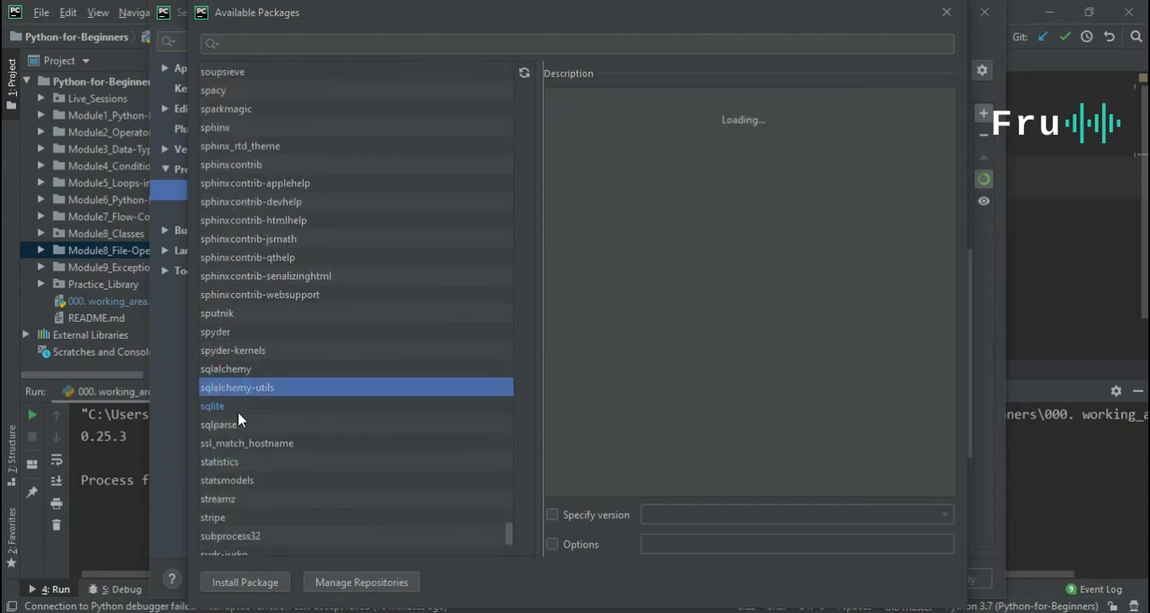
{"action": "left_click", "coordinate": [238, 424]}
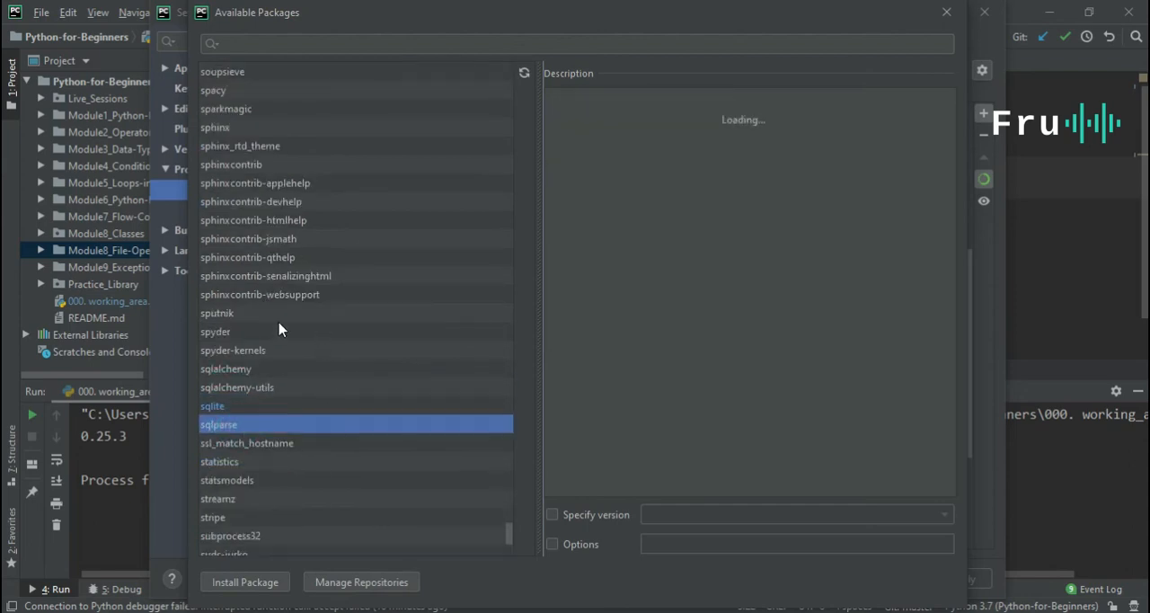
{"action": "scroll", "coordinate": [256, 485], "scroll_direction": "up", "scroll_amount": 1}
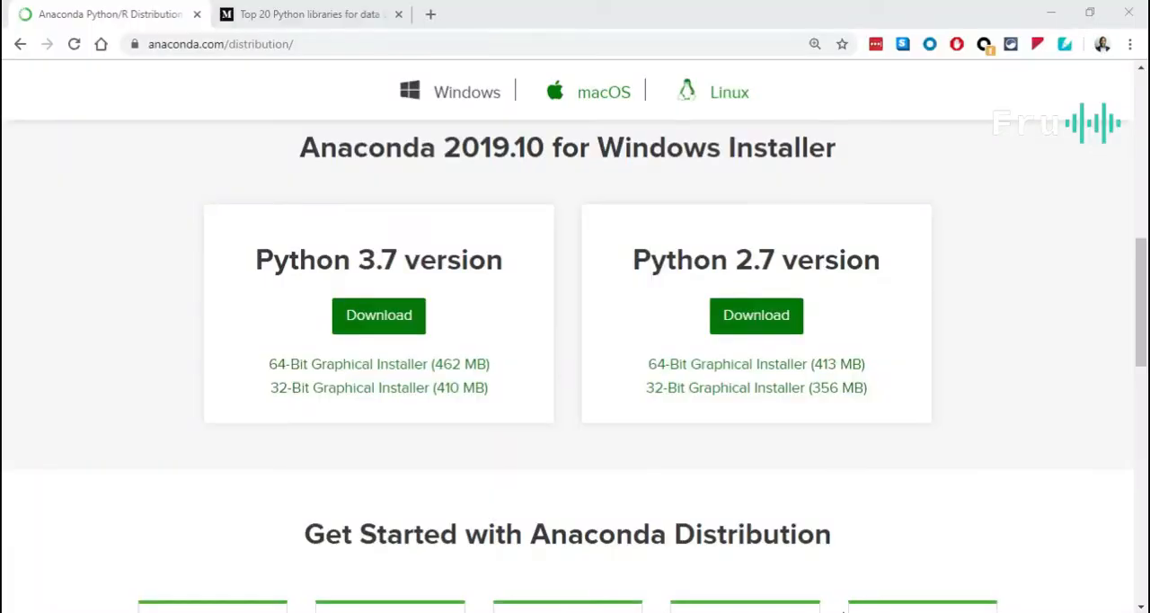
Switch to the browser and look through the Medium article on the top 20 Python libraries for data science at reduced zoom.
{"action": "scroll", "coordinate": [553, 359], "scroll_direction": "down", "scroll_amount": 5}
{"action": "left_click", "coordinate": [302, 24]}
{"action": "scroll", "coordinate": [434, 216], "scroll_direction": "up", "scroll_amount": 9}
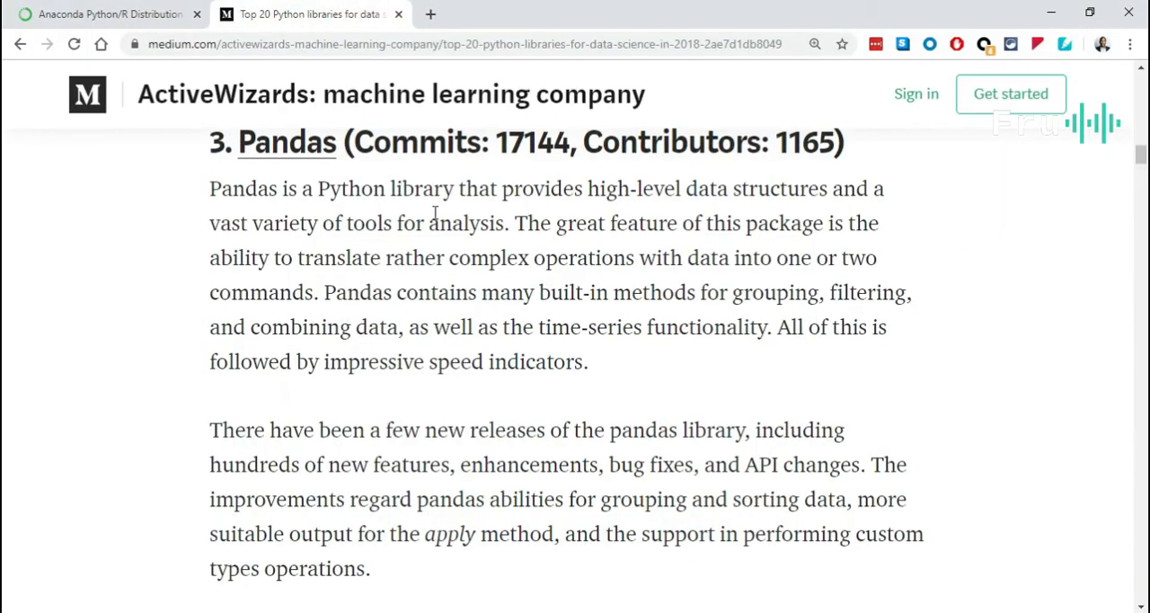
{"action": "key", "text": "ctrl+minus"}
{"action": "key", "text": "ctrl+minus"}
{"action": "key", "text": "ctrl+minus"}
{"action": "scroll", "coordinate": [460, 258], "scroll_direction": "down", "scroll_amount": 8}
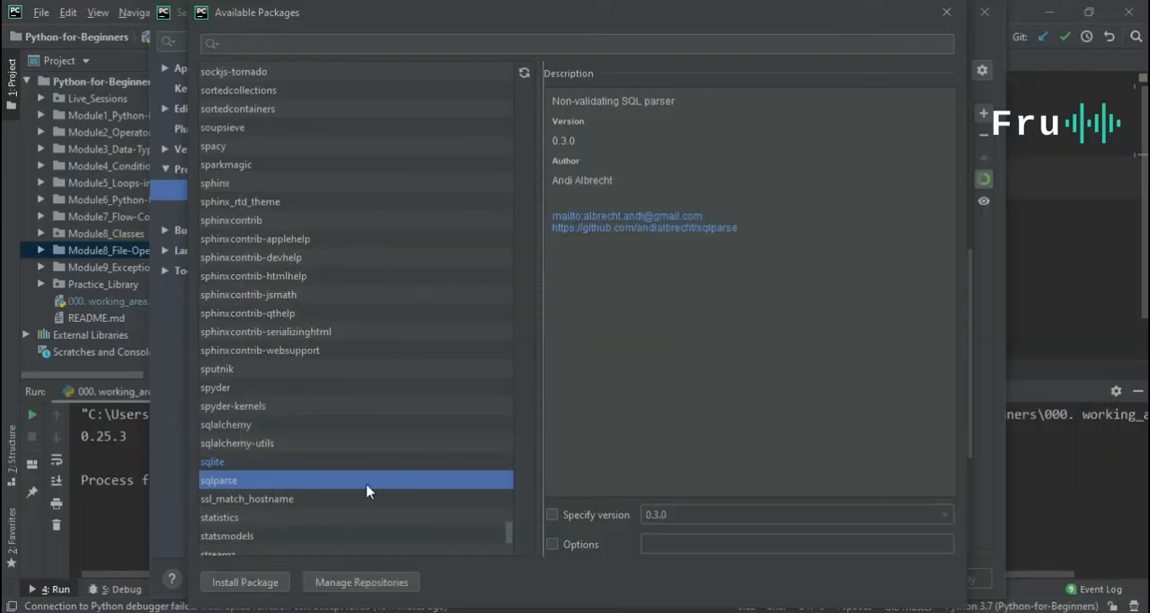
In PyCharm's available packages, select statsmodels, try specifying version 0.10.1, and turn the version specification back off.
{"action": "left_click", "coordinate": [257, 536]}
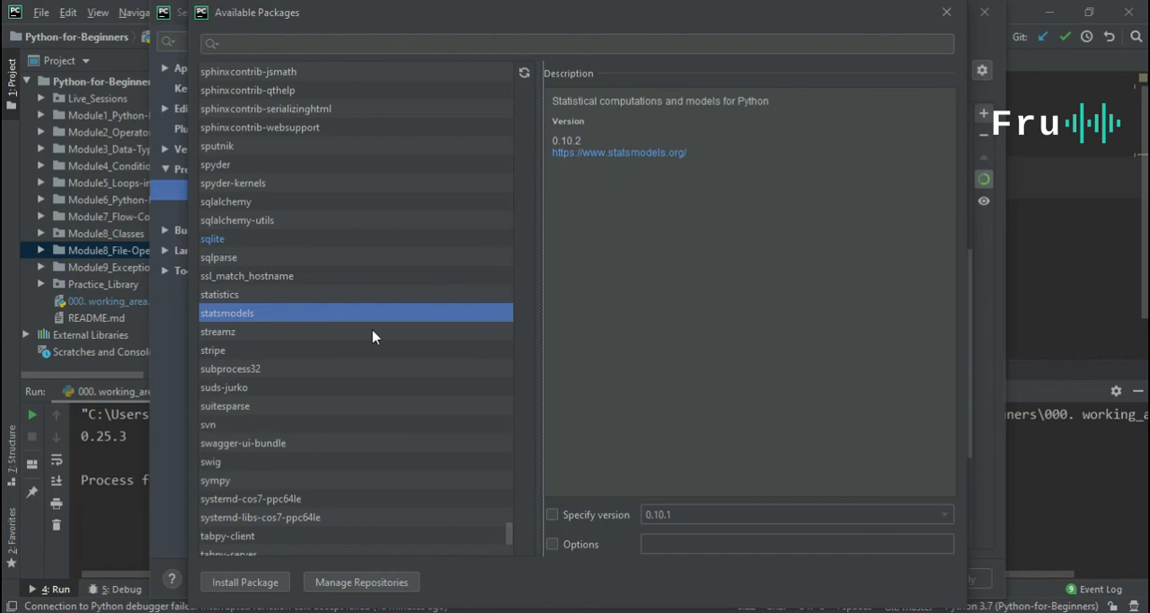
{"action": "left_click", "coordinate": [607, 520]}
{"action": "left_click", "coordinate": [676, 520]}
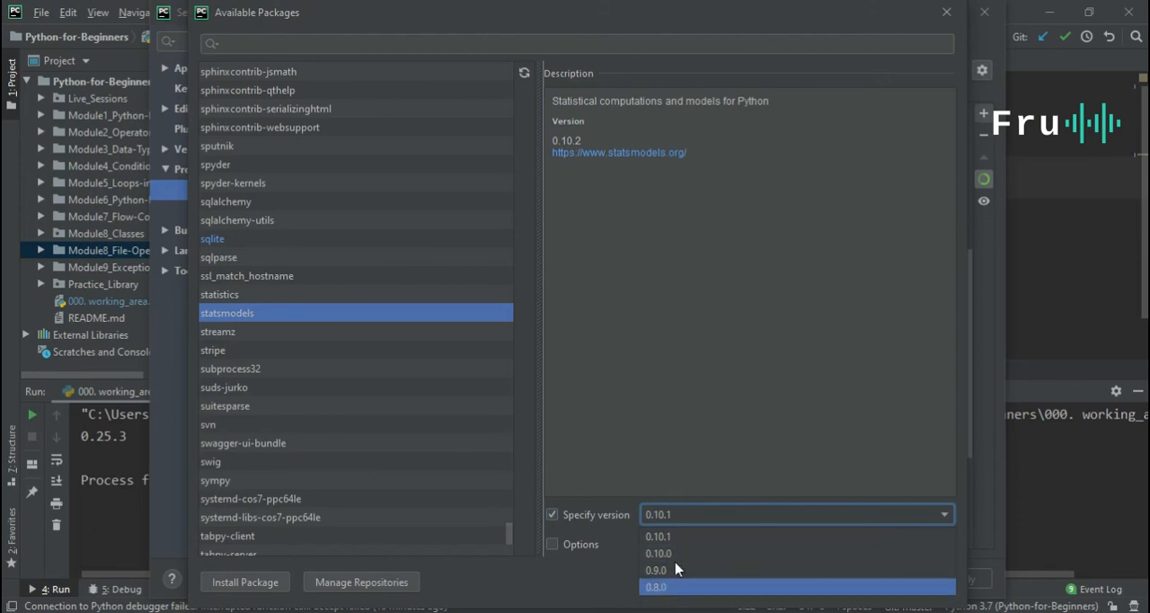
{"action": "left_click", "coordinate": [678, 539]}
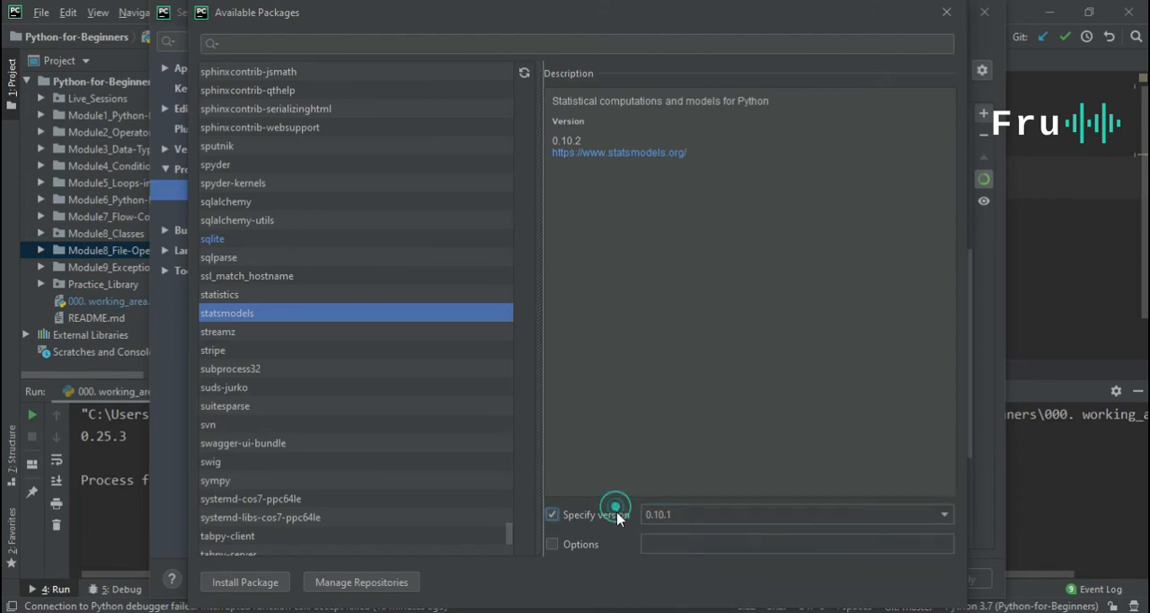
{"action": "left_click", "coordinate": [622, 516]}
Browse back up the available packages, view the details of scrapy, and close the package list.
{"action": "scroll", "coordinate": [393, 326], "scroll_direction": "up", "scroll_amount": 6}
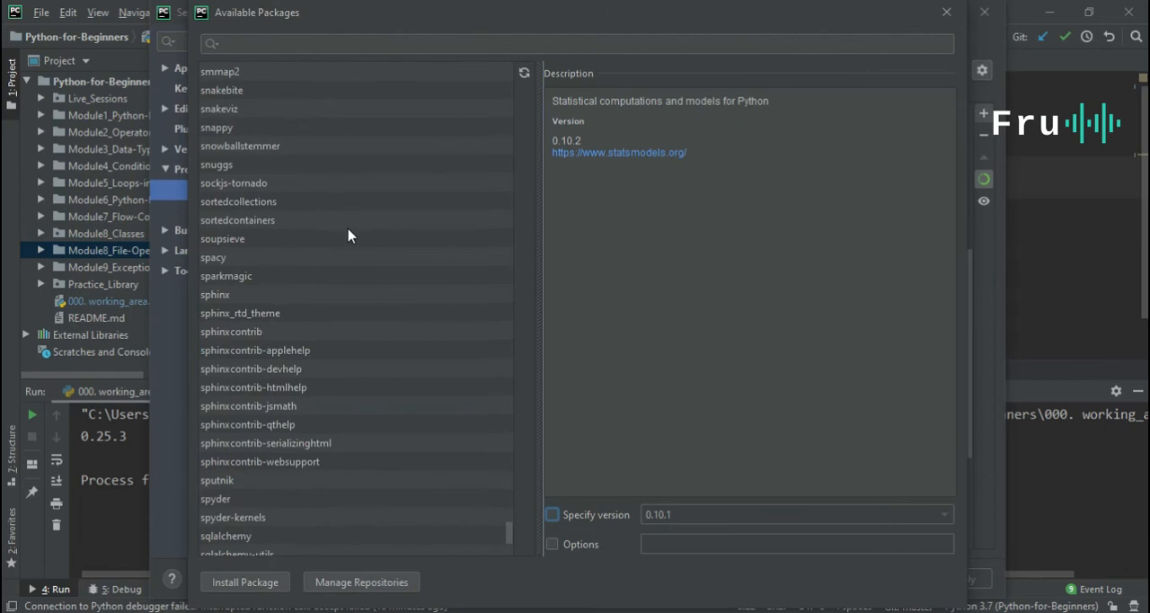
{"action": "scroll", "coordinate": [350, 233], "scroll_direction": "up", "scroll_amount": 9}
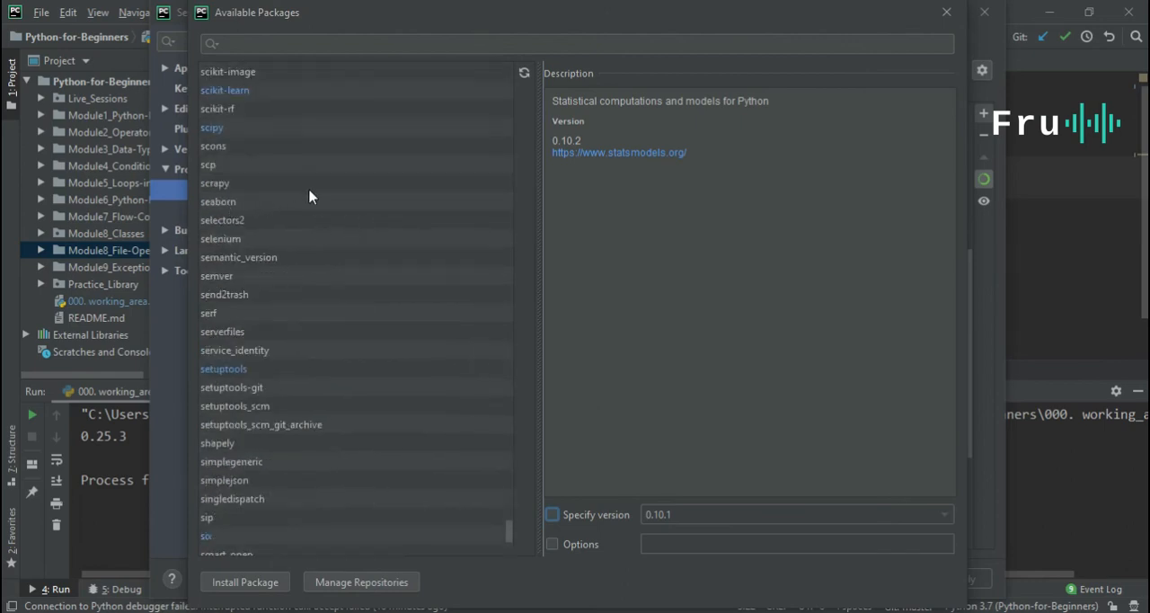
{"action": "scroll", "coordinate": [308, 197], "scroll_direction": "up", "scroll_amount": 1}
{"action": "left_click", "coordinate": [274, 239]}
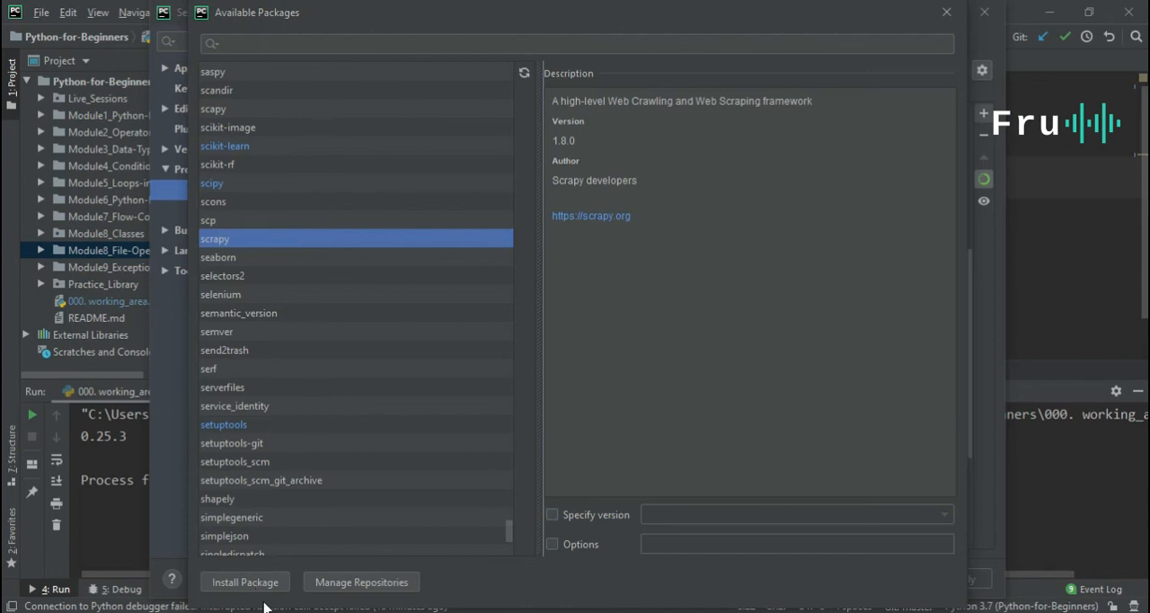
{"action": "left_click", "coordinate": [947, 13]}
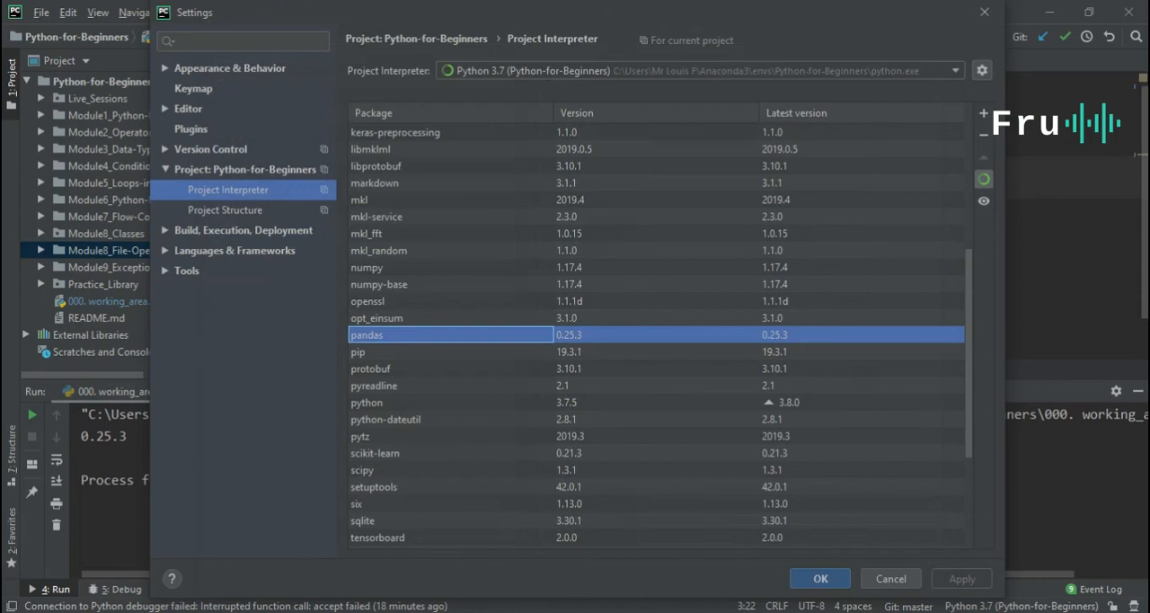
Look at the pip install pandas attempt in Command Prompt, minimize it, and accept the interpreter settings in PyCharm.
{"action": "left_click", "coordinate": [862, 611]}
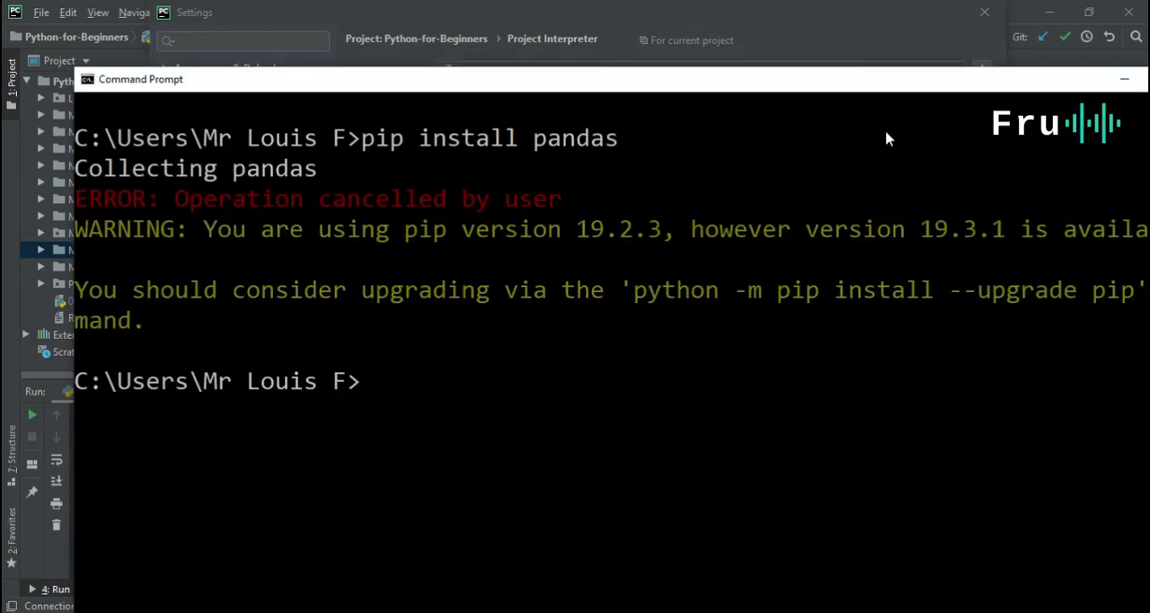
{"action": "left_click", "coordinate": [1125, 83]}
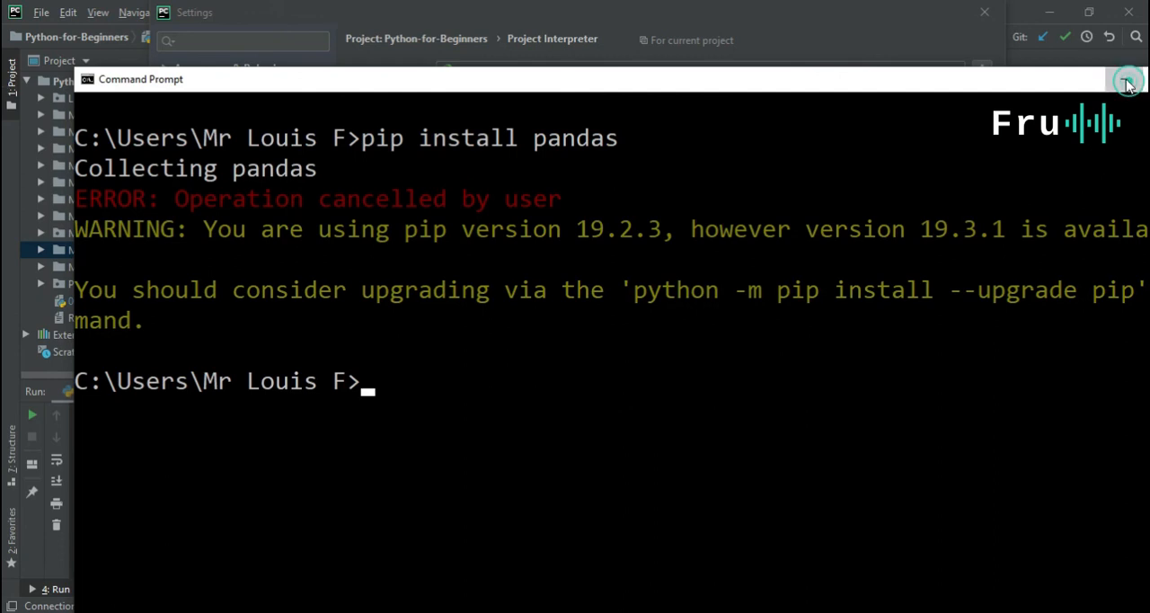
{"action": "left_click", "coordinate": [836, 580]}
{"action": "left_click", "coordinate": [682, 220]}
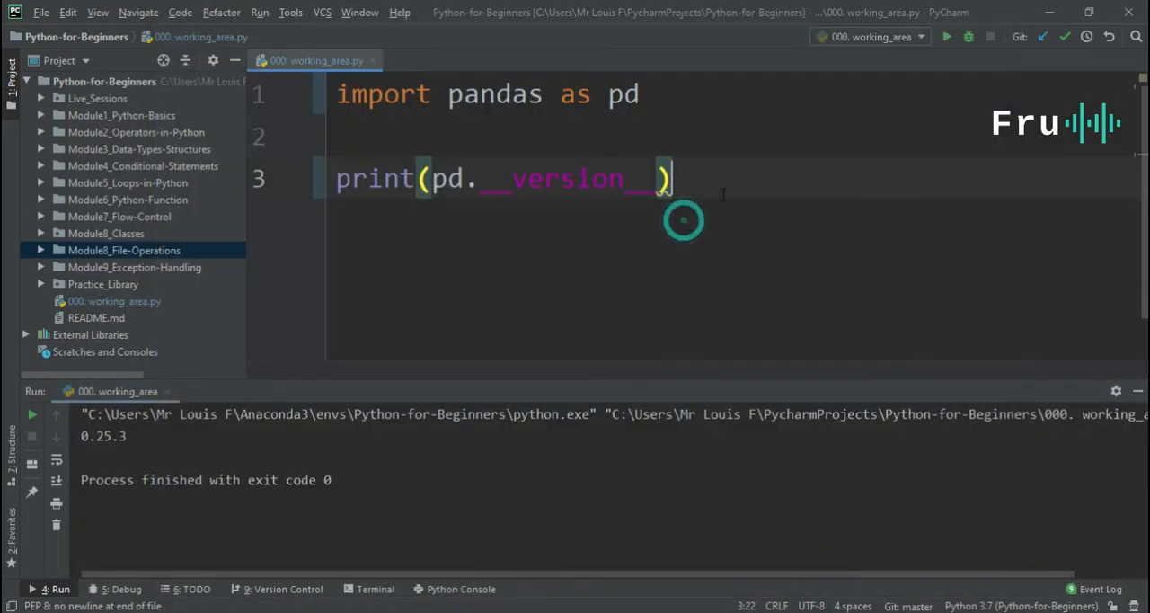
Highlight the pandas import line in 000. working_area.py to review it, and clear the selection.
{"action": "left_click", "coordinate": [688, 94]}
{"action": "key", "text": "shift+Home"}
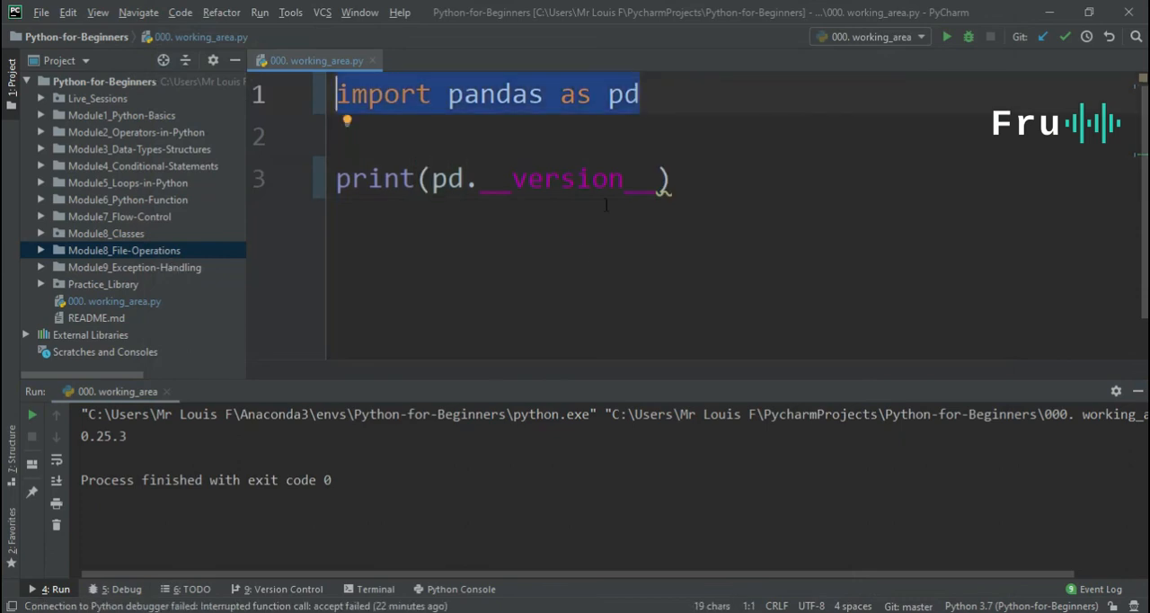
{"action": "left_click", "coordinate": [526, 133]}
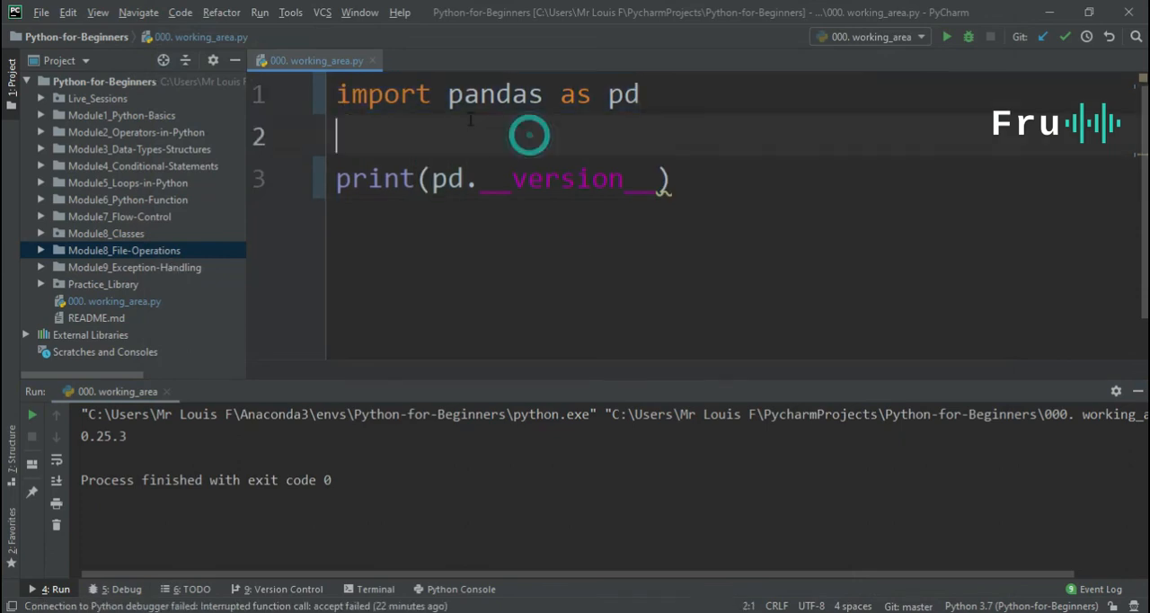
{"action": "left_click", "coordinate": [680, 99]}
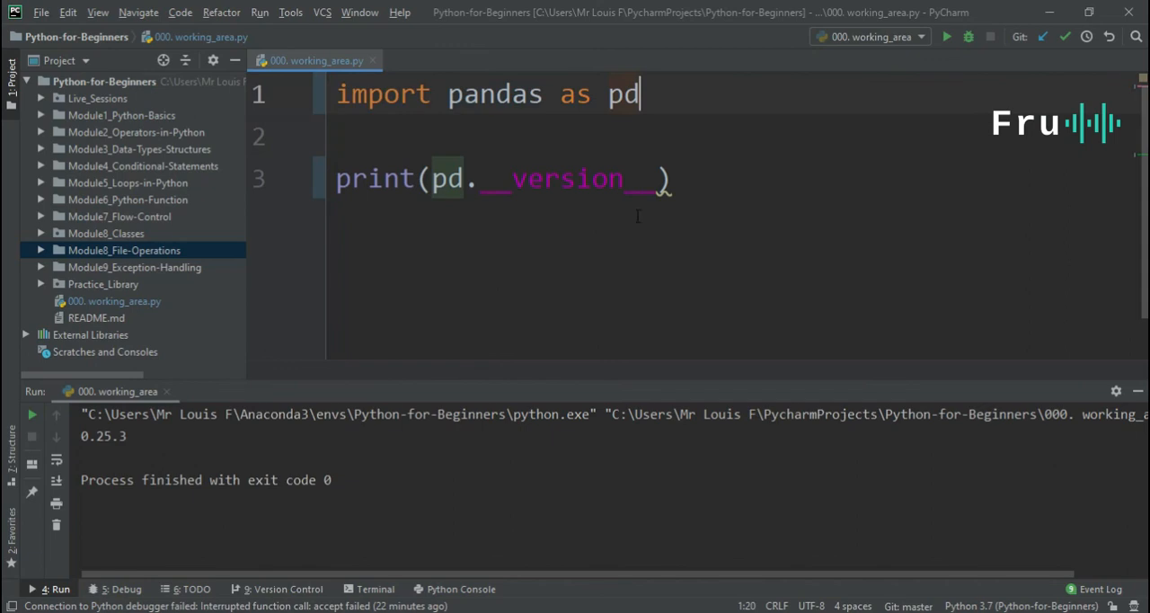
Run the script that prints the pandas version, and enlarge the run output area and its text.
{"action": "left_click", "coordinate": [683, 184]}
{"action": "left_click", "coordinate": [946, 36]}
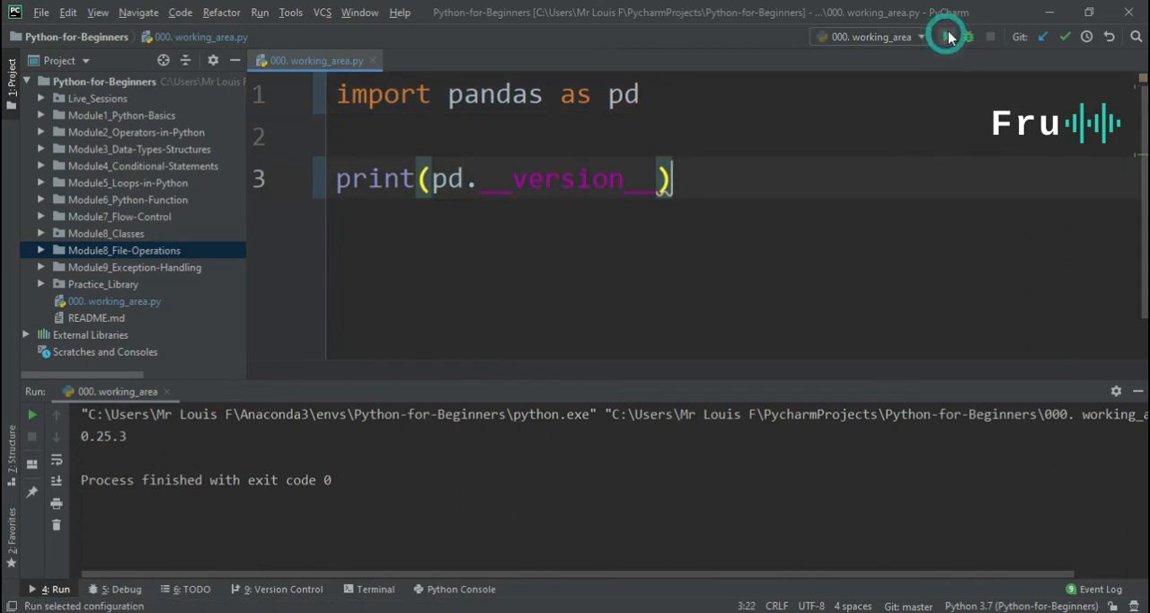
{"action": "left_click_drag", "start_coordinate": [398, 387], "coordinate": [411, 282]}
{"action": "scroll", "coordinate": [389, 369], "scroll_direction": "up", "scroll_amount": 20}
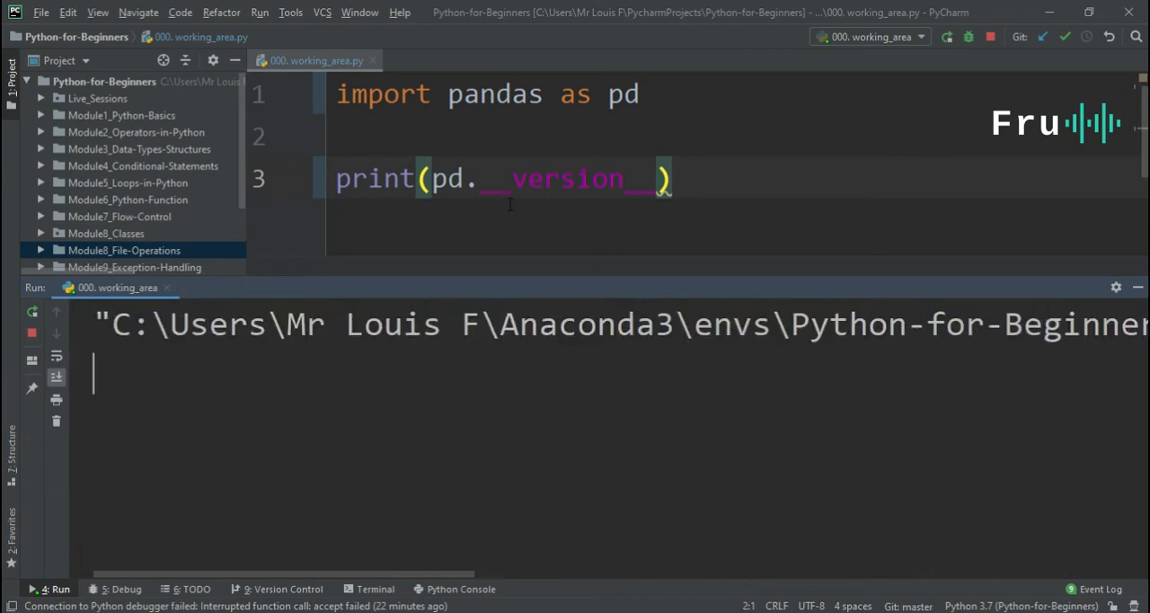
{"action": "scroll", "coordinate": [238, 418], "scroll_direction": "up", "scroll_amount": 3}
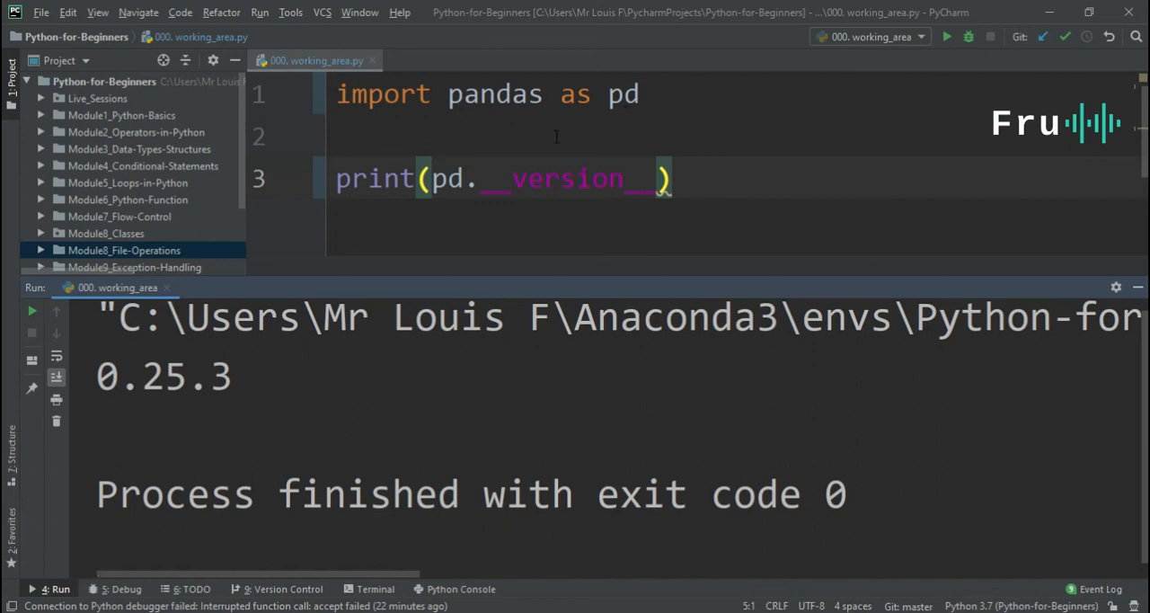
{"action": "left_click", "coordinate": [797, 191]}
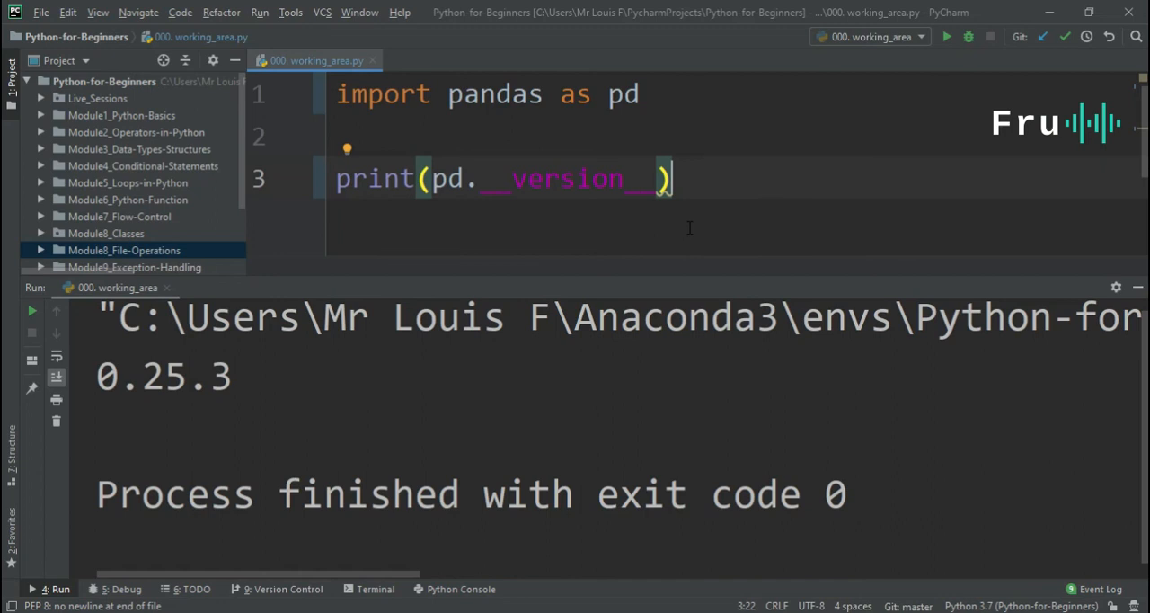
{"action": "left_click", "coordinate": [746, 173]}
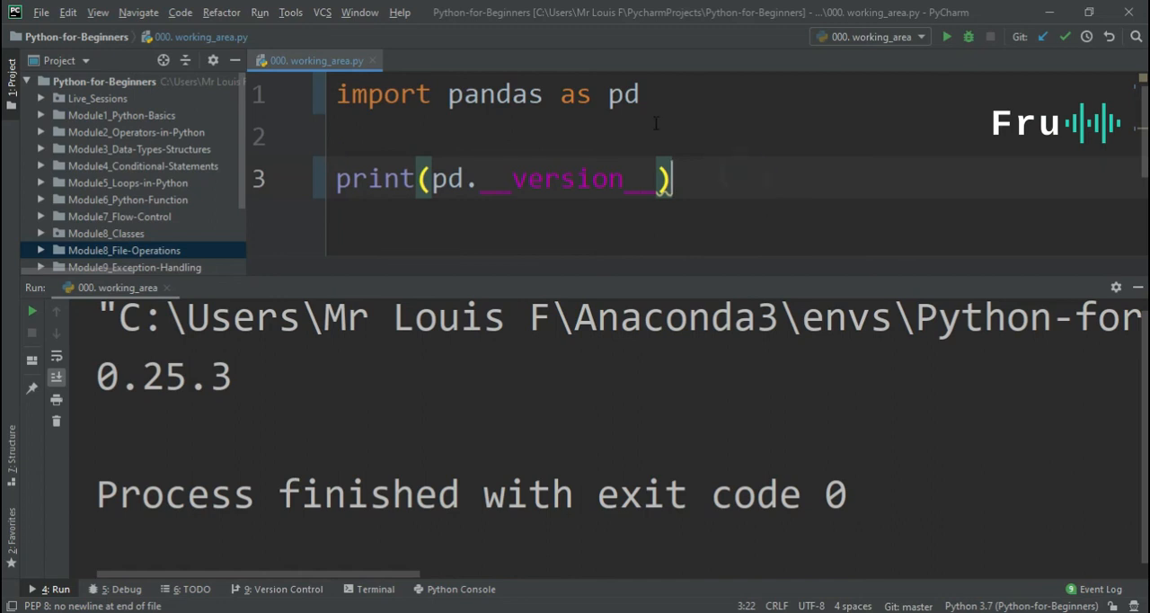